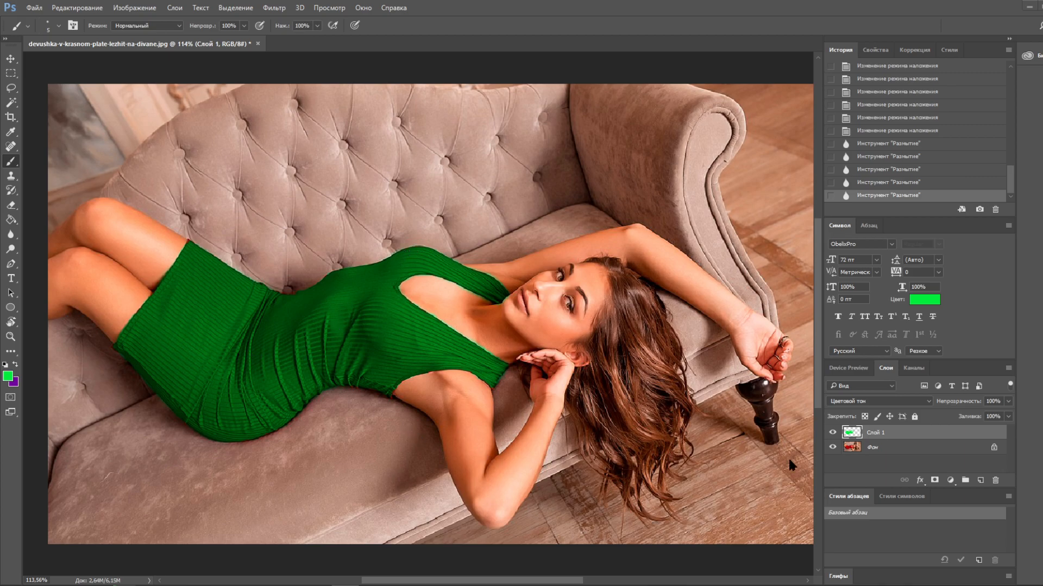
Step: Compare the photo with and without the green layer Слой 1, leave that layer hidden, and add a new empty layer above it
left_click(833, 432)
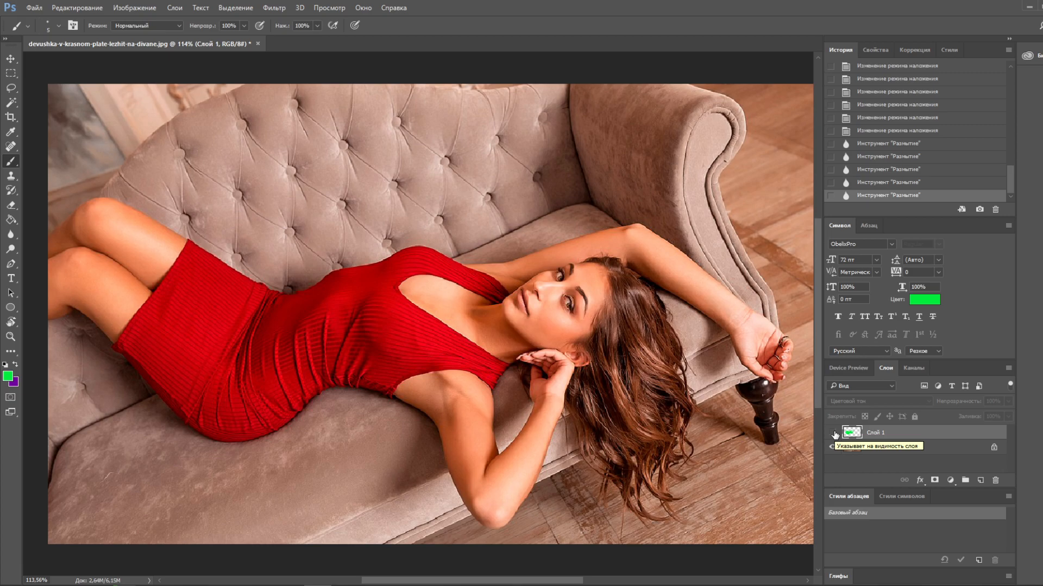
left_click(833, 433)
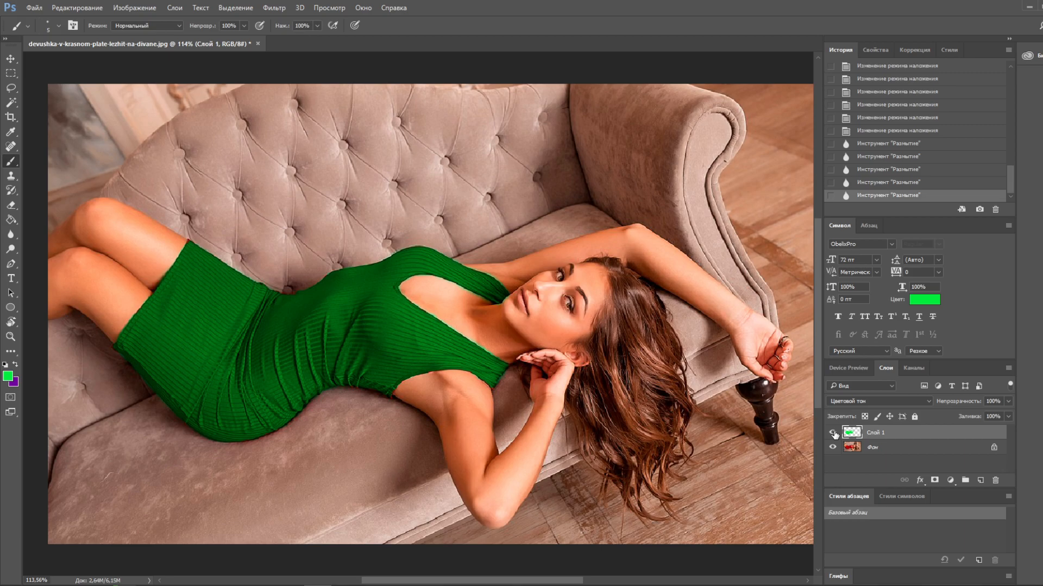
left_click(832, 433)
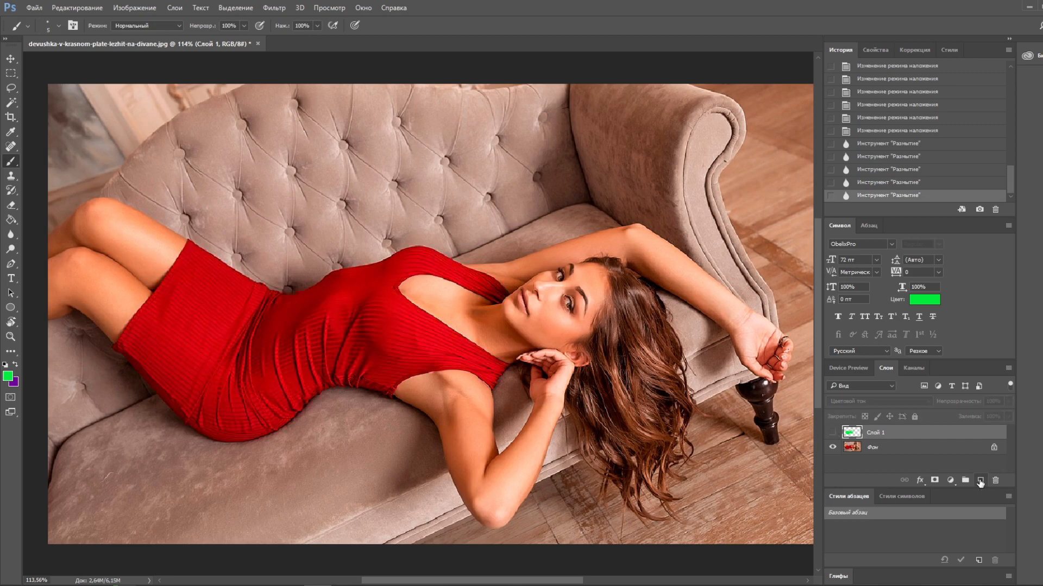
left_click(980, 481)
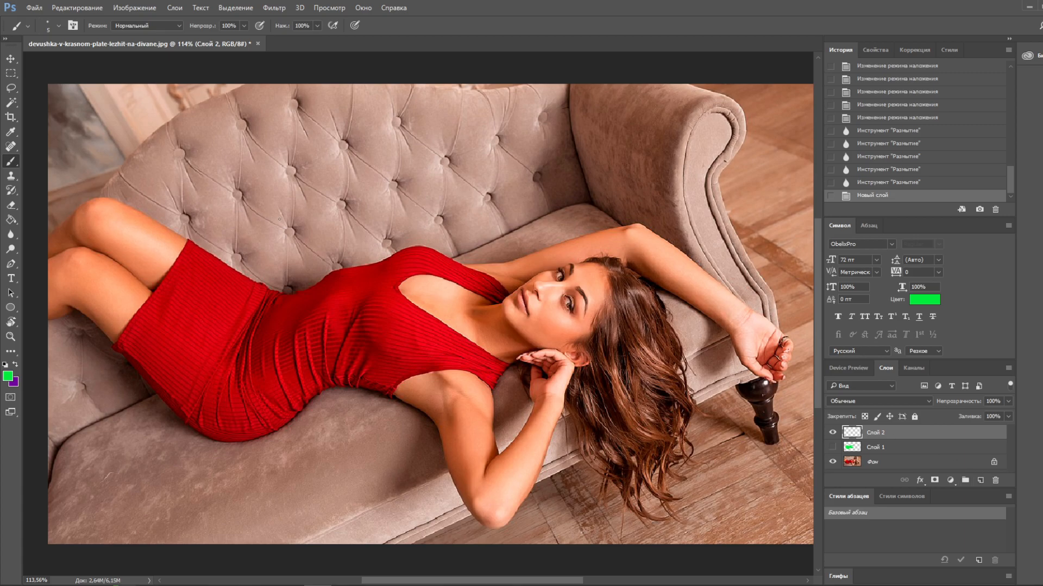
Step: Set the foreground colour to a dark orange and activate the Brush tool
right_click(16, 163)
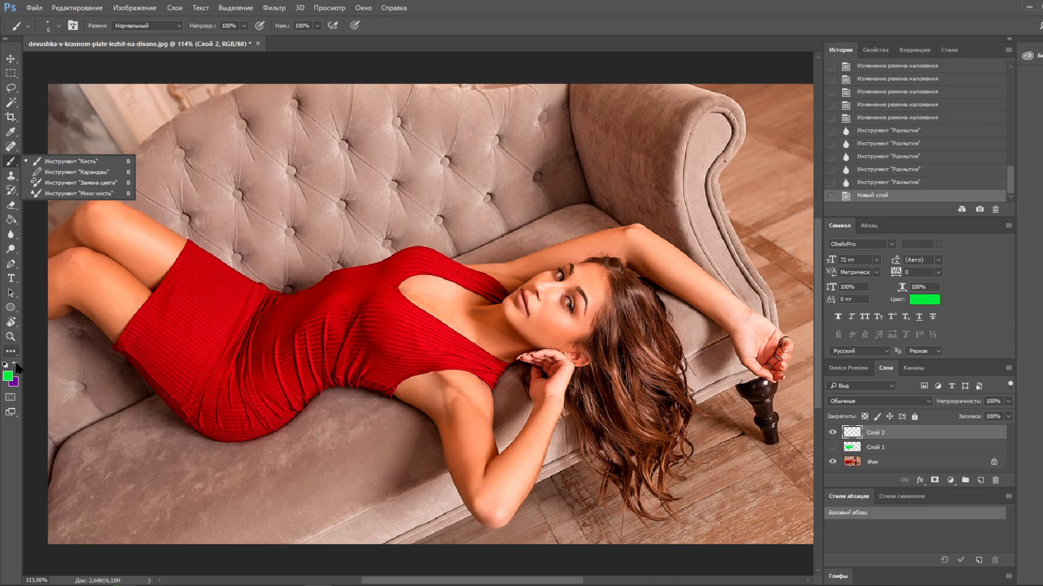
key("i")
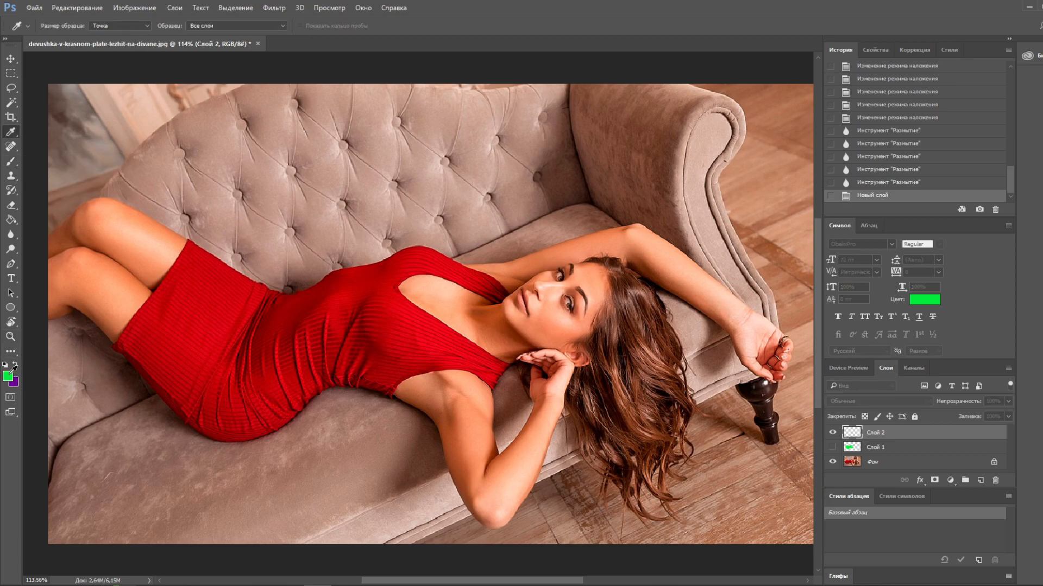
left_click(8, 376)
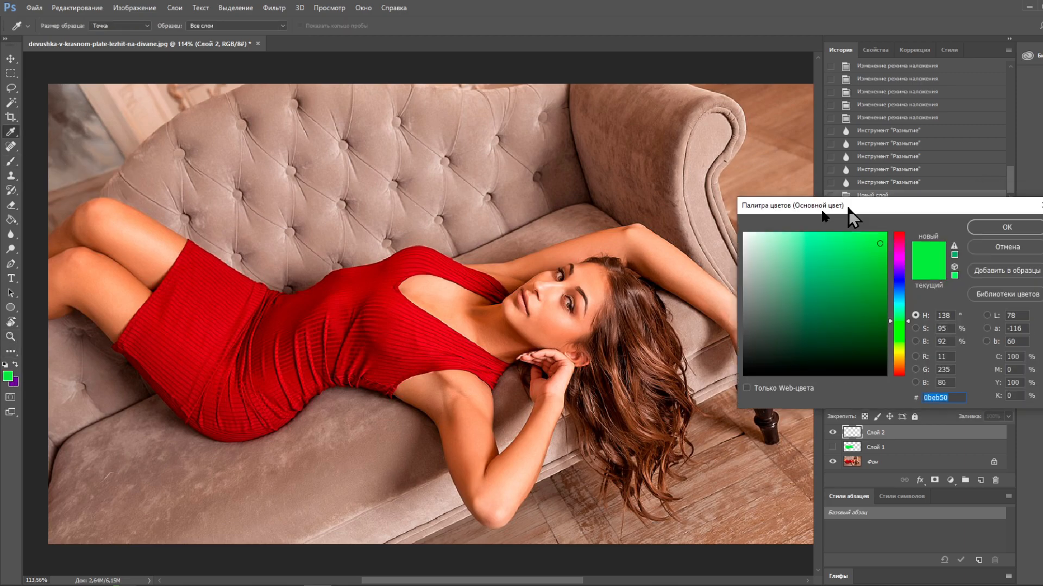
left_click_drag(912, 198, 516, 187)
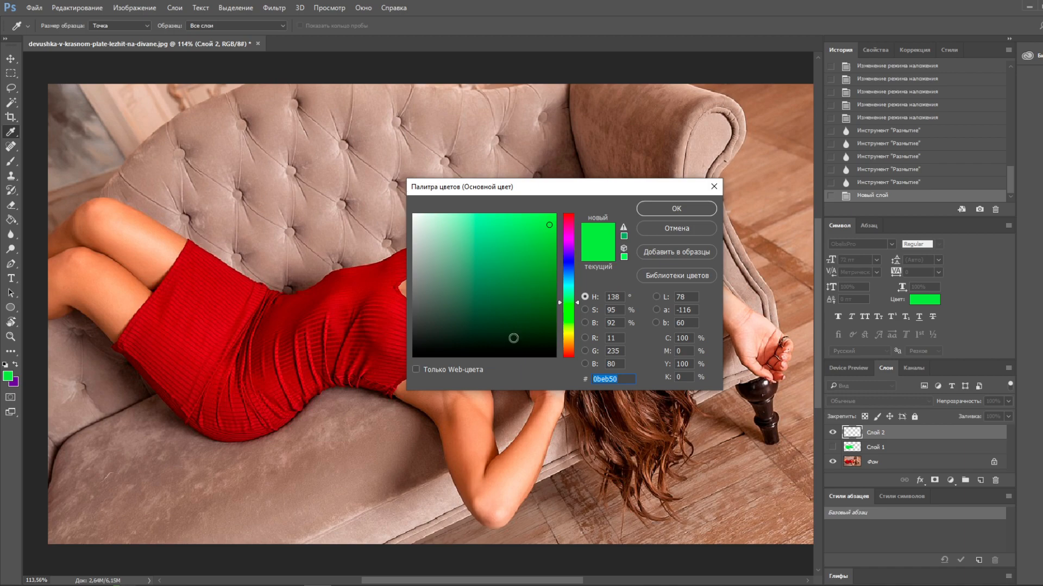
left_click_drag(562, 334, 567, 344)
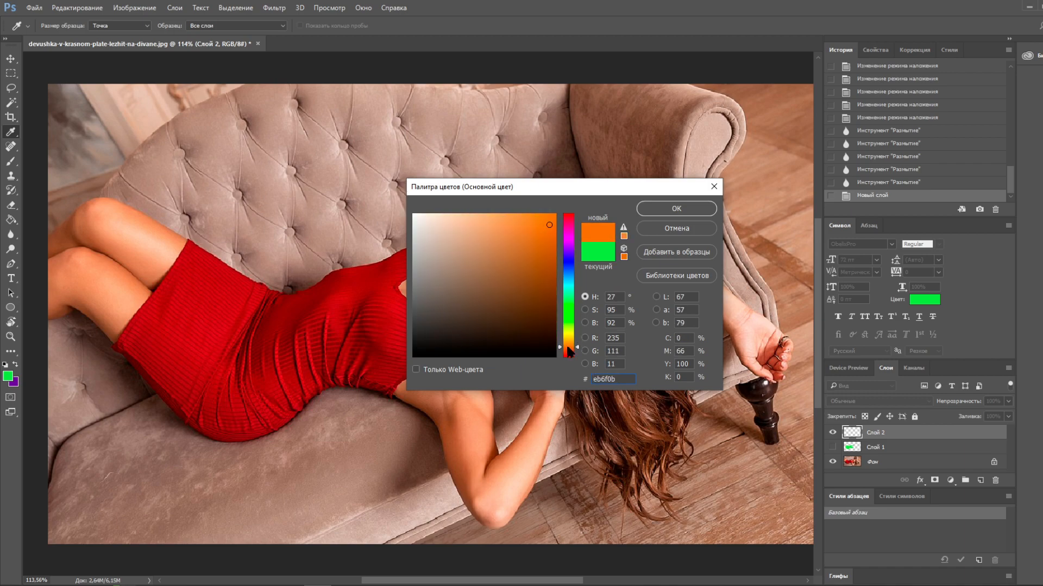
left_click(546, 270)
key("b")
left_click(676, 209)
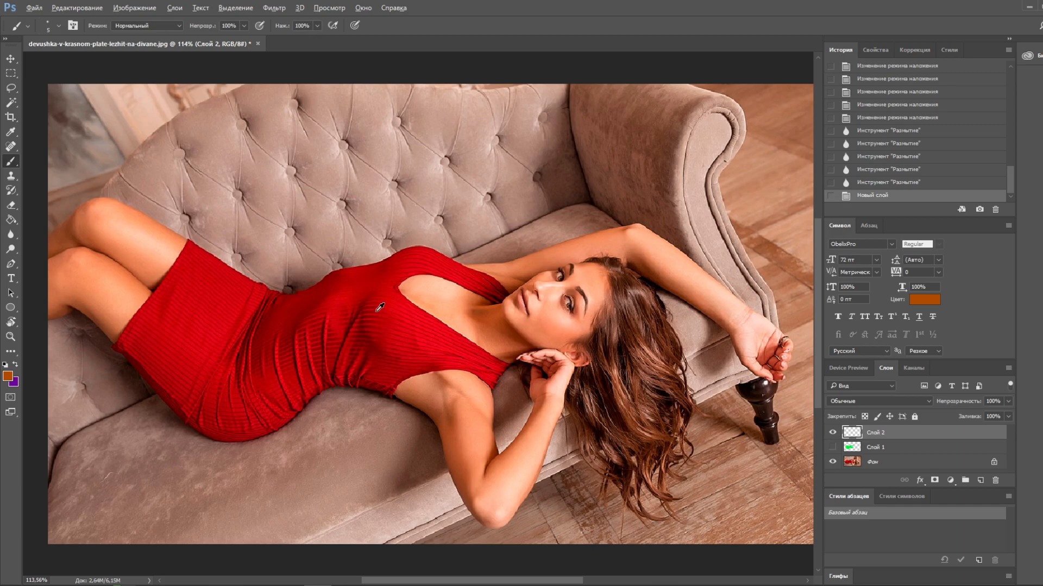
Step: Paint dark orange with a small brush along the neckline's upper edge and around the edges of the upper shoulder strap
scroll(380, 307, "up", 6)
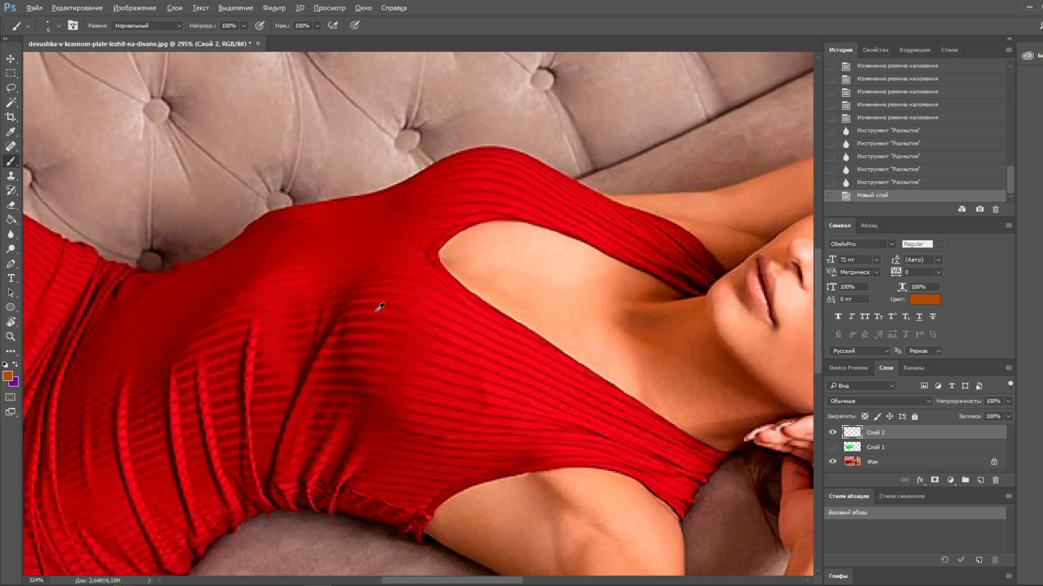
scroll(381, 307, "up", 1)
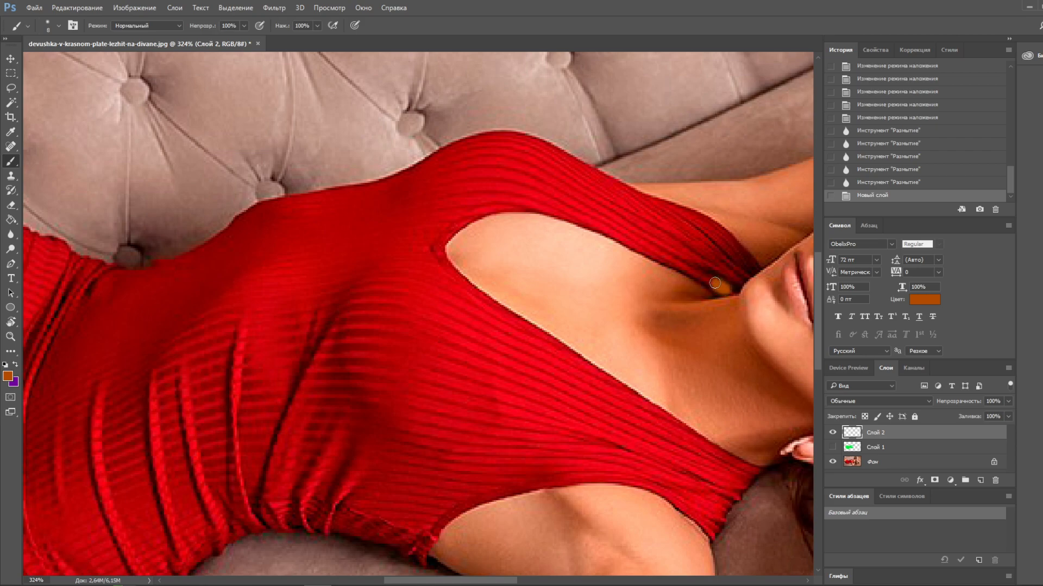
left_click_drag(661, 253, 589, 223)
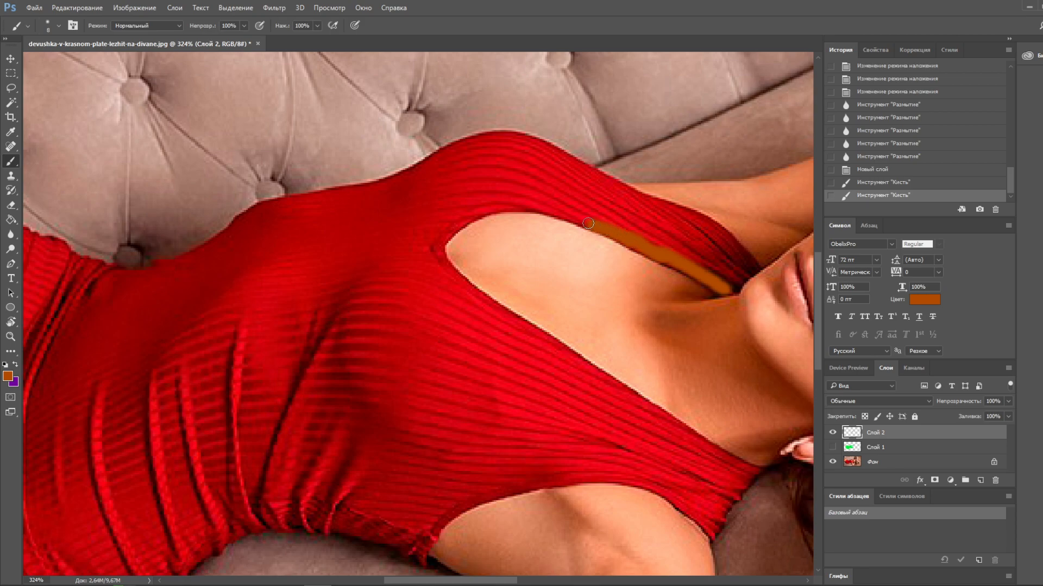
left_click_drag(525, 209, 520, 210)
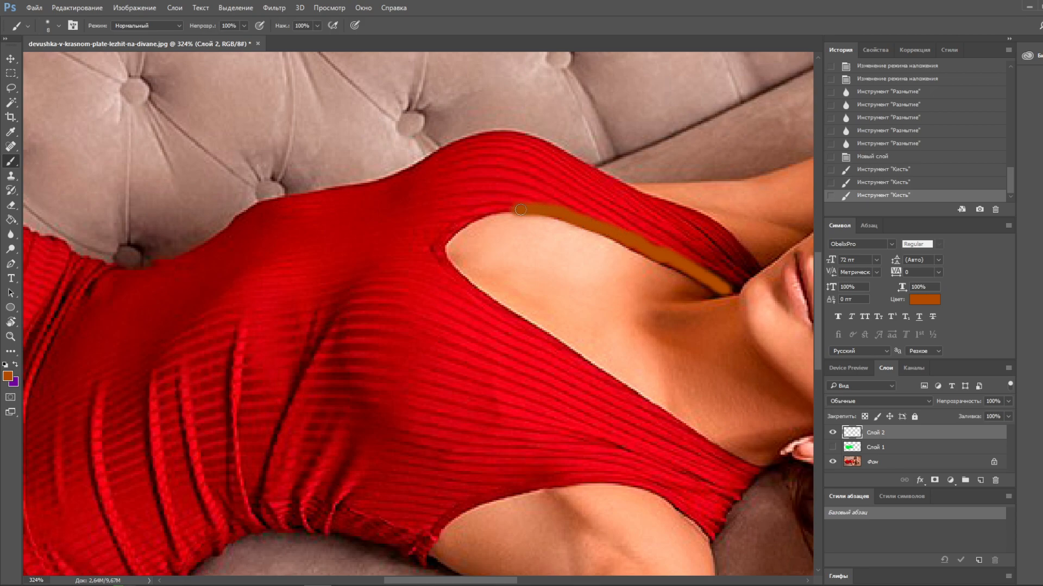
left_click_drag(455, 224, 452, 221)
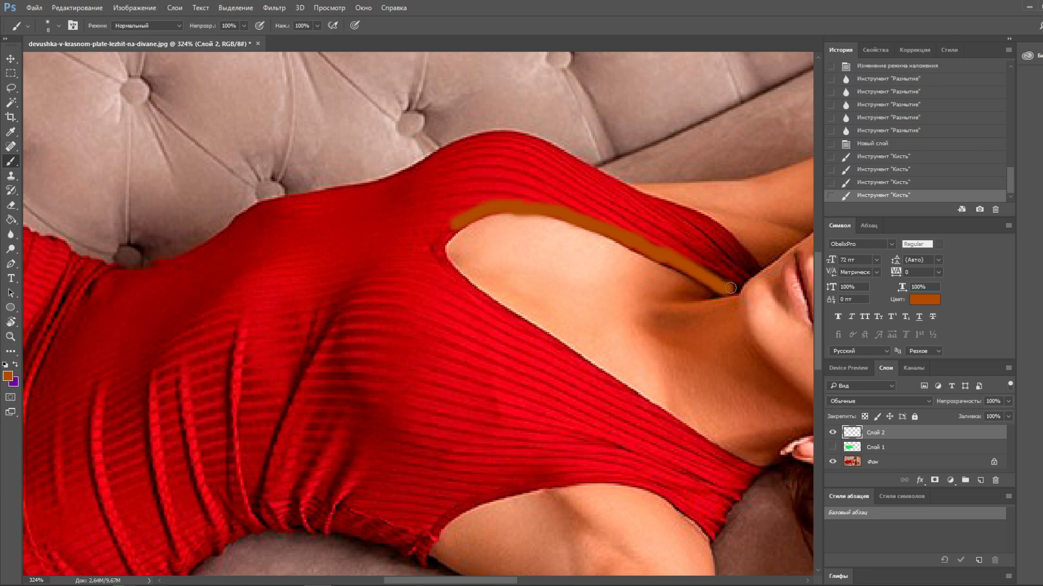
left_click_drag(737, 274, 747, 270)
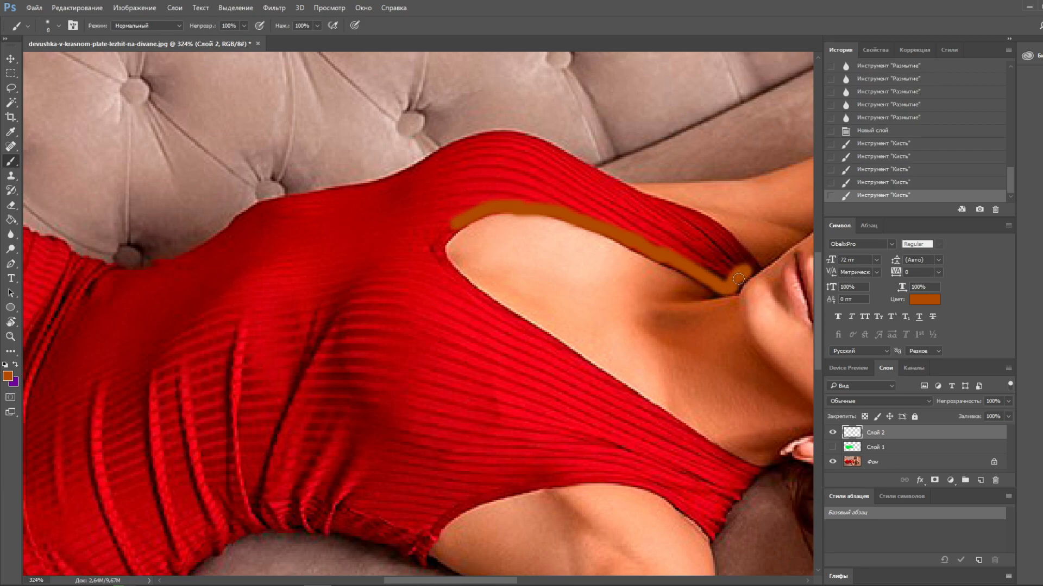
left_click(744, 273)
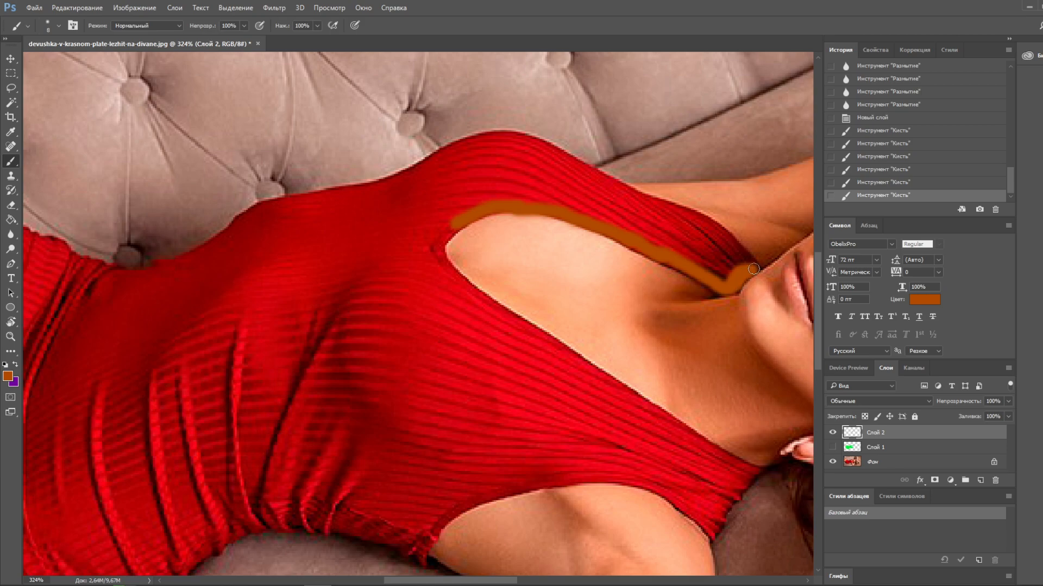
left_click(730, 246)
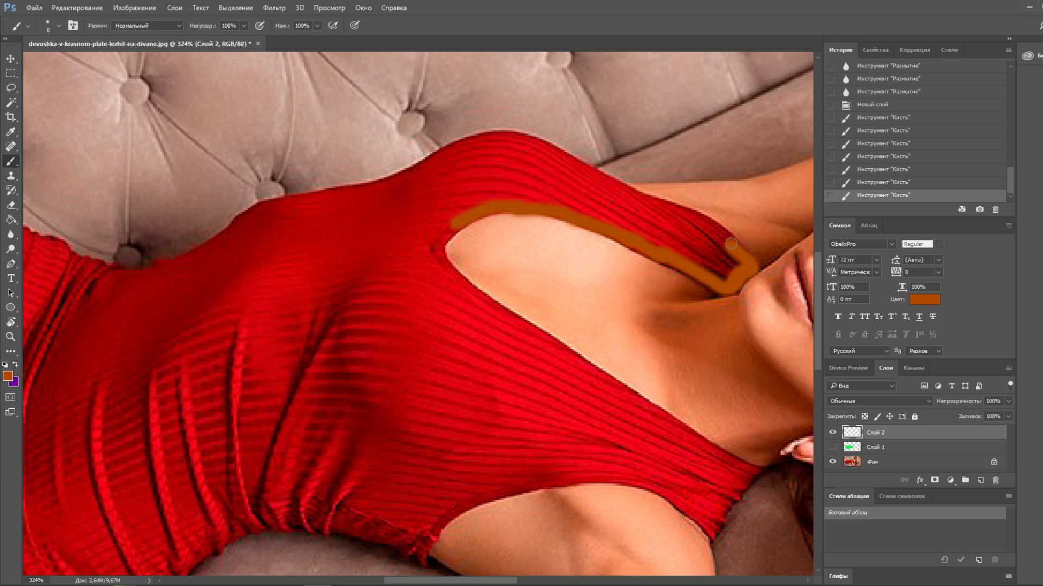
left_click(709, 225)
left_click_drag(707, 223, 633, 206)
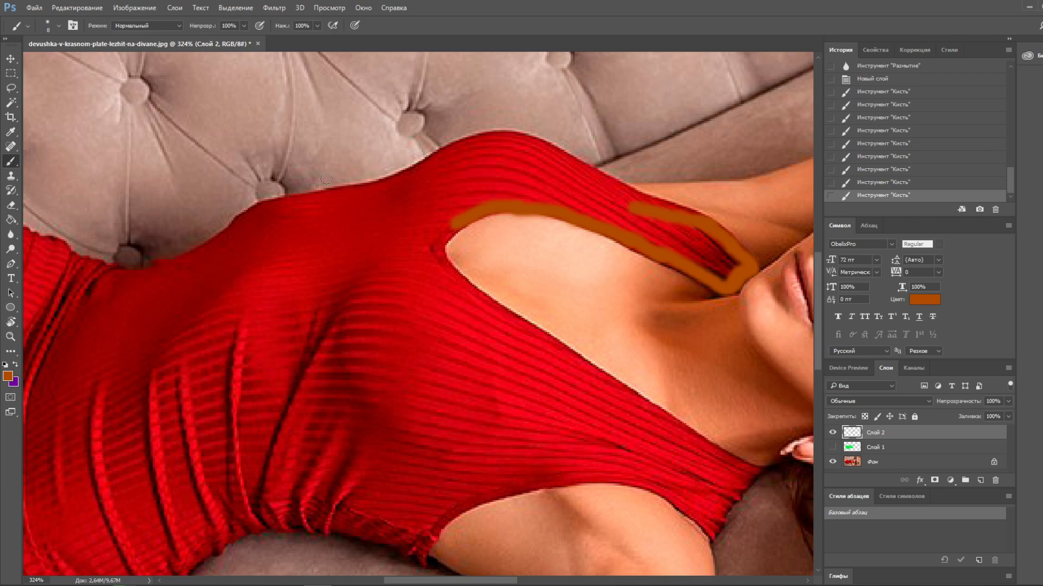
Step: Enlarge the brush to 25 px, adjust its hardness, and paint over the straps and bodice of the dress
left_click(478, 162)
key("bracketright")
left_click(55, 24)
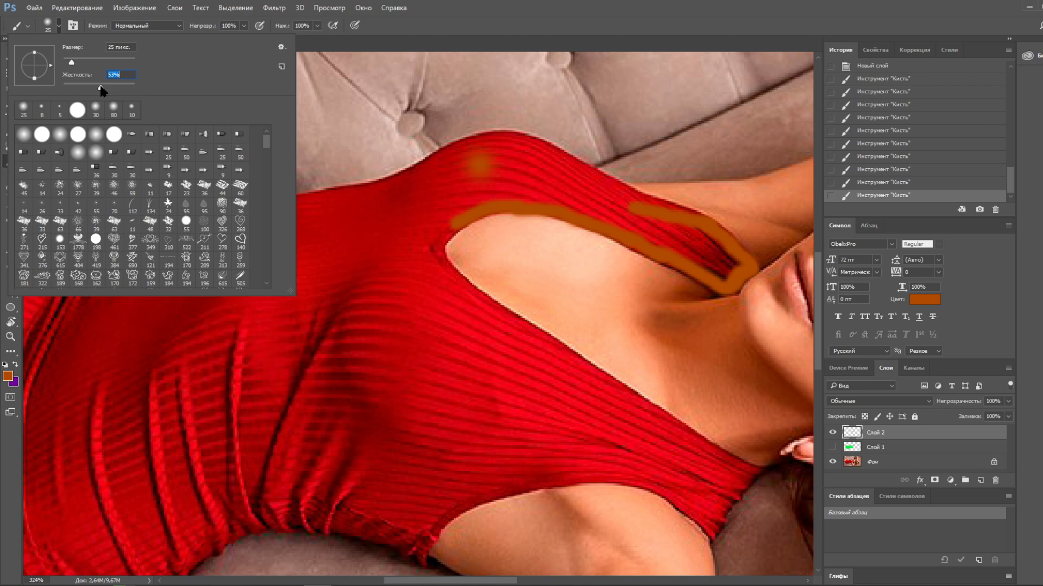
key("Return")
mouse_move(656, 224)
left_mouse_down()
mouse_move(541, 192)
mouse_move(441, 190)
mouse_move(443, 171)
mouse_move(478, 155)
mouse_move(516, 157)
mouse_move(576, 179)
mouse_move(730, 272)
mouse_move(710, 257)
left_mouse_up()
mouse_move(665, 223)
left_mouse_down()
mouse_move(631, 216)
mouse_move(543, 160)
mouse_move(488, 154)
mouse_move(445, 163)
mouse_move(391, 196)
mouse_move(266, 224)
mouse_move(323, 231)
mouse_move(454, 217)
mouse_move(412, 226)
mouse_move(422, 228)
mouse_move(424, 273)
mouse_move(455, 305)
mouse_move(708, 463)
left_mouse_up()
mouse_move(701, 500)
left_mouse_down()
mouse_move(652, 467)
mouse_move(561, 465)
mouse_move(457, 490)
mouse_move(420, 518)
mouse_move(463, 478)
mouse_move(543, 437)
mouse_move(618, 436)
mouse_move(546, 391)
mouse_move(391, 339)
mouse_move(545, 407)
mouse_move(409, 413)
mouse_move(412, 437)
mouse_move(382, 256)
mouse_move(438, 334)
mouse_move(366, 296)
left_mouse_up()
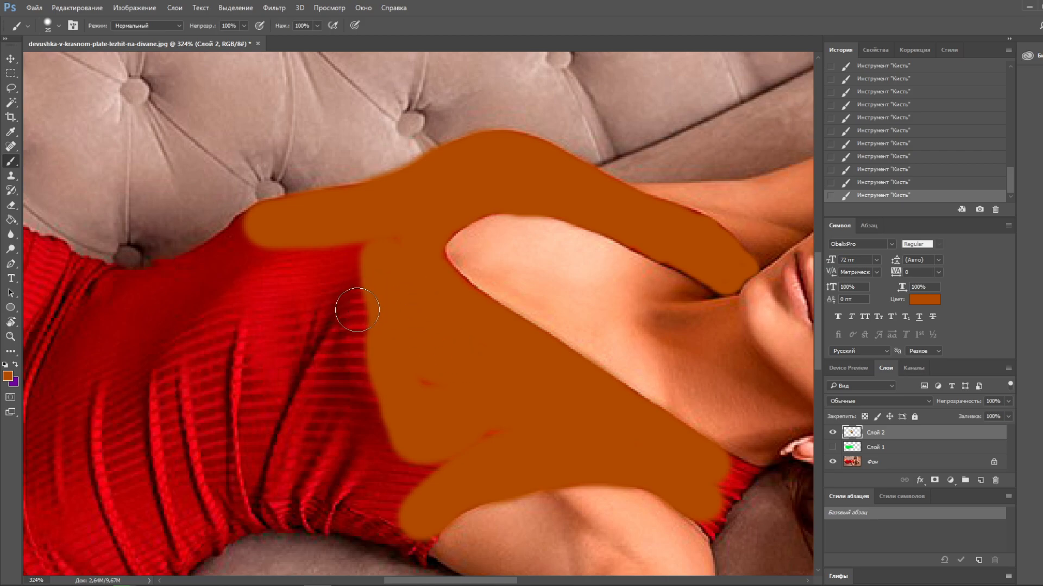
Step: Paint a thick orange band around the outline of the waist and skirt, covering the upper edge, the hem and the lower curve
mouse_move(244, 312)
left_mouse_down()
mouse_move(378, 294)
mouse_move(507, 326)
mouse_move(573, 327)
left_mouse_up()
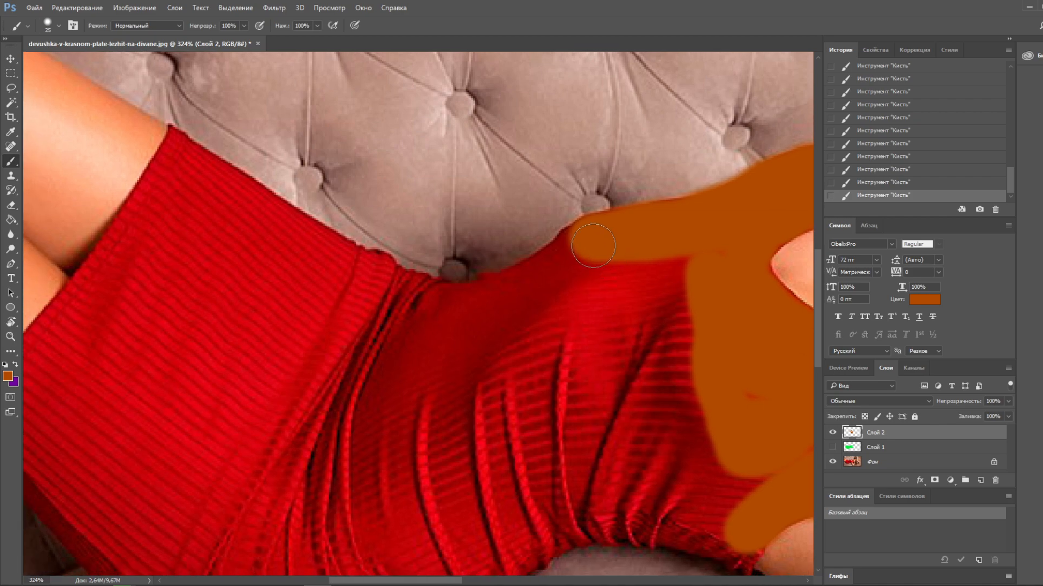
mouse_move(583, 244)
left_mouse_down()
mouse_move(509, 295)
mouse_move(440, 311)
mouse_move(396, 297)
mouse_move(409, 296)
mouse_move(372, 271)
mouse_move(345, 270)
mouse_move(184, 167)
mouse_move(366, 277)
mouse_move(319, 265)
mouse_move(176, 167)
mouse_move(112, 266)
mouse_move(191, 214)
mouse_move(160, 273)
mouse_move(498, 321)
mouse_move(246, 268)
mouse_move(191, 237)
mouse_move(233, 237)
mouse_move(353, 296)
mouse_move(632, 316)
mouse_move(689, 260)
mouse_move(563, 298)
mouse_move(624, 265)
mouse_move(491, 320)
mouse_move(426, 325)
left_mouse_up()
left_click_drag(472, 400, 554, 333)
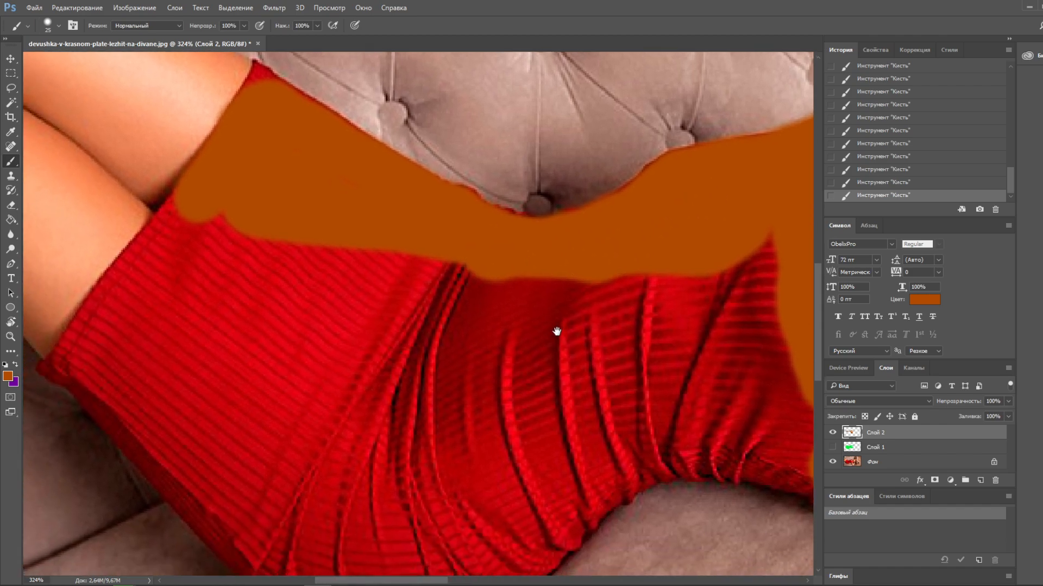
mouse_move(215, 225)
left_mouse_down()
mouse_move(186, 209)
mouse_move(80, 357)
mouse_move(67, 360)
mouse_move(93, 379)
left_mouse_up()
left_click_drag(188, 406, 247, 302)
mouse_move(186, 281)
left_mouse_down()
mouse_move(156, 293)
mouse_move(300, 445)
mouse_move(361, 492)
left_mouse_up()
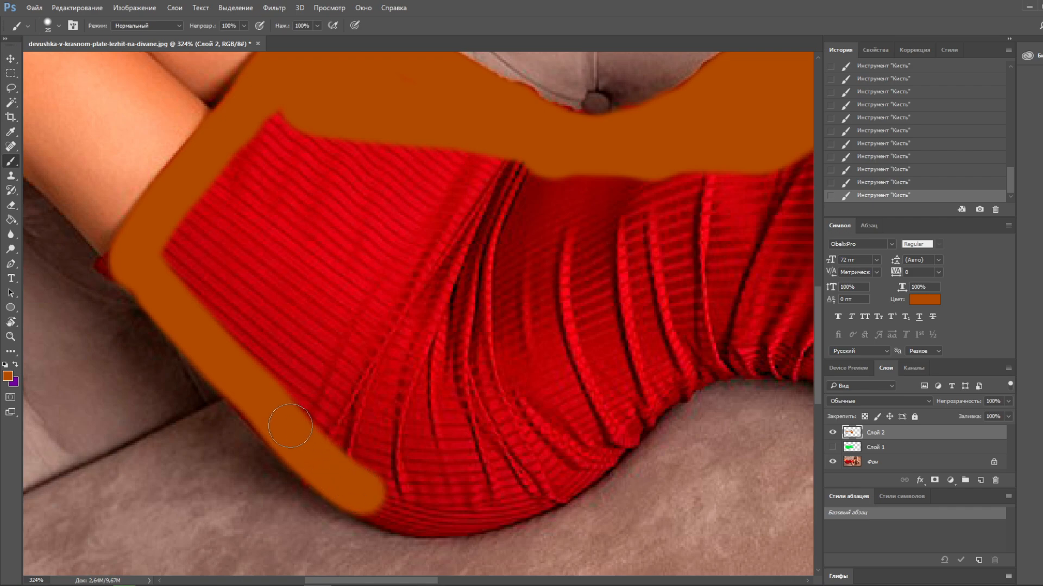
mouse_move(265, 408)
left_mouse_down()
mouse_move(248, 401)
mouse_move(323, 438)
mouse_move(380, 505)
mouse_move(470, 510)
mouse_move(549, 486)
mouse_move(641, 414)
mouse_move(694, 353)
mouse_move(700, 204)
mouse_move(651, 188)
left_mouse_up()
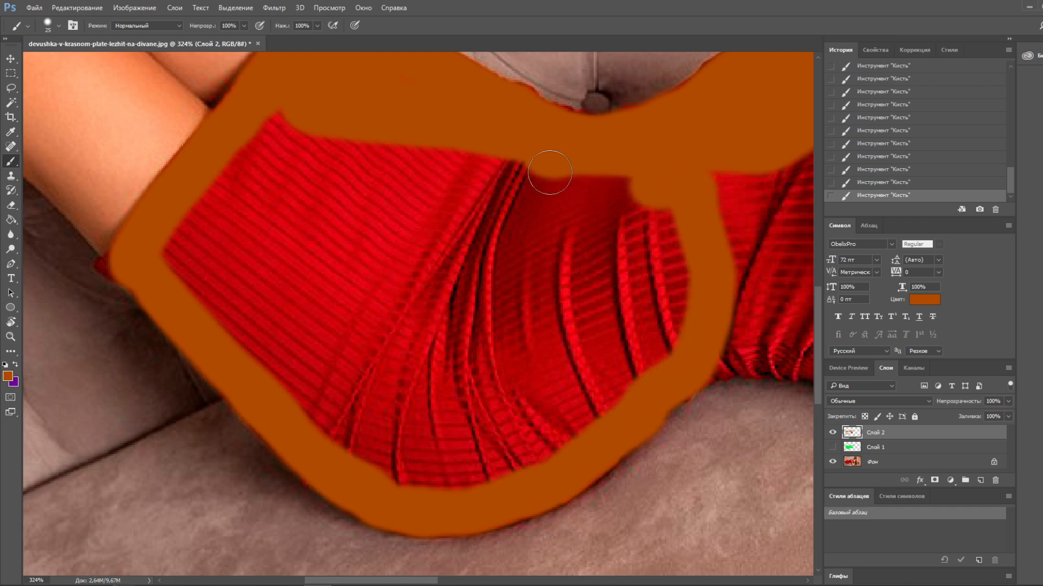
Step: Paint the waist's lower edge up to the armpit, finishing the pointed fabric corner there with a brush reduced to 8 px
key("space")
left_click_drag(654, 270, 400, 208)
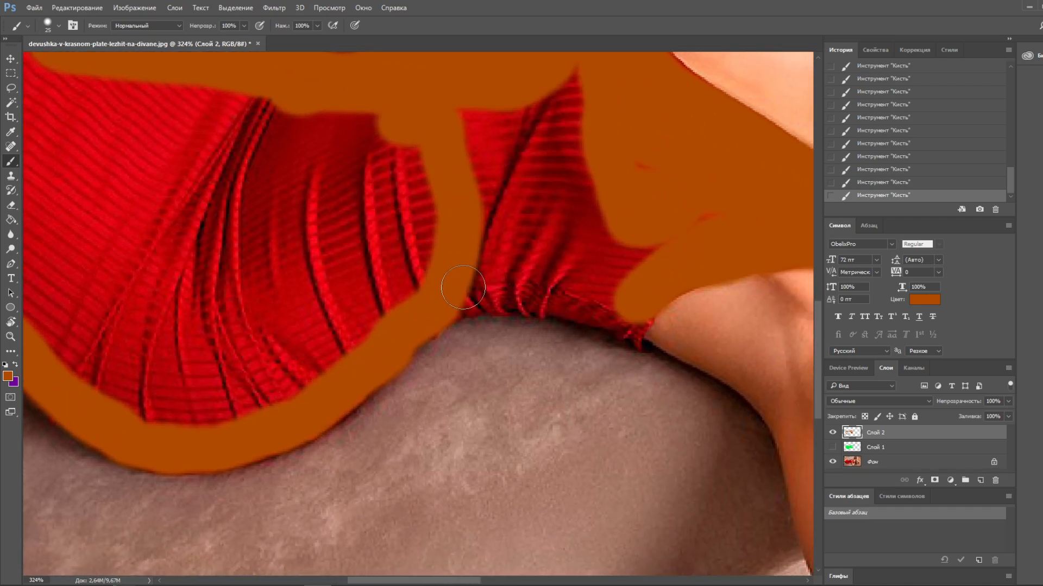
mouse_move(462, 291)
left_mouse_down()
mouse_move(462, 294)
mouse_move(514, 285)
mouse_move(504, 291)
mouse_move(544, 292)
mouse_move(615, 318)
left_mouse_up()
key("bracketleft")
key("bracketleft")
key("bracketleft")
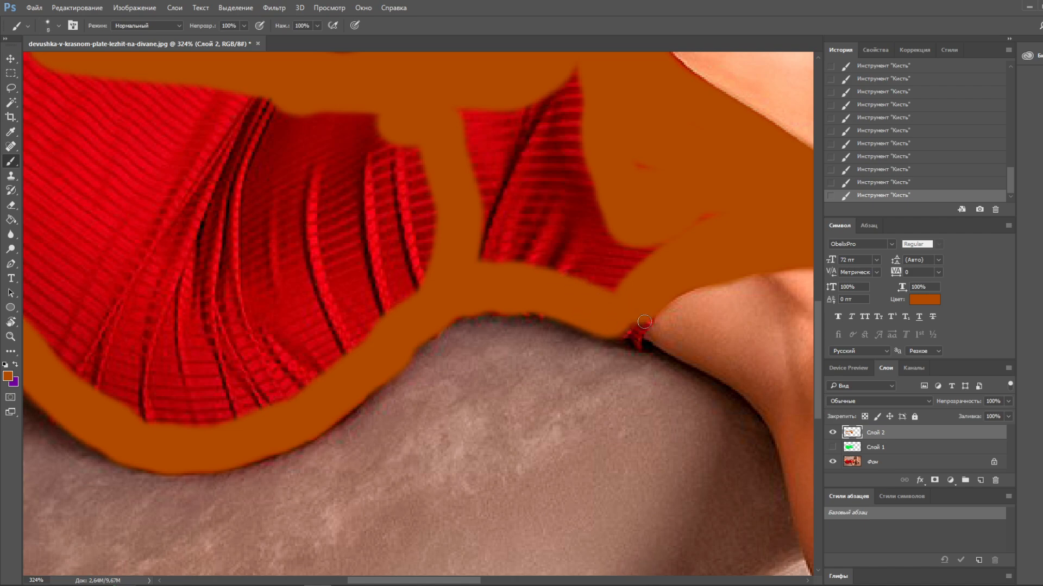
mouse_move(647, 321)
left_mouse_down()
mouse_move(633, 343)
mouse_move(641, 332)
mouse_move(613, 336)
mouse_move(628, 341)
mouse_move(625, 332)
left_mouse_up()
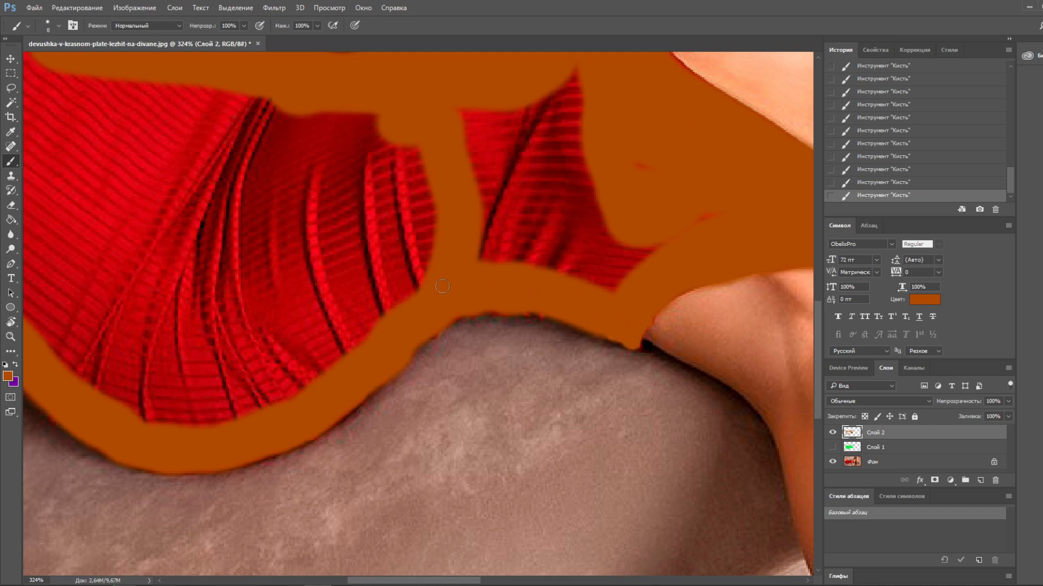
Step: Enlarge the brush to 70 px and fill all remaining red areas inside the waist and skirt with orange
key("bracketright")
key("bracketright")
key("bracketright")
key("bracketright")
key("bracketright")
key("bracketright")
key("bracketright")
key("bracketright")
key("bracketright")
key("bracketright")
key("bracketright")
key("bracketright")
left_click(536, 162)
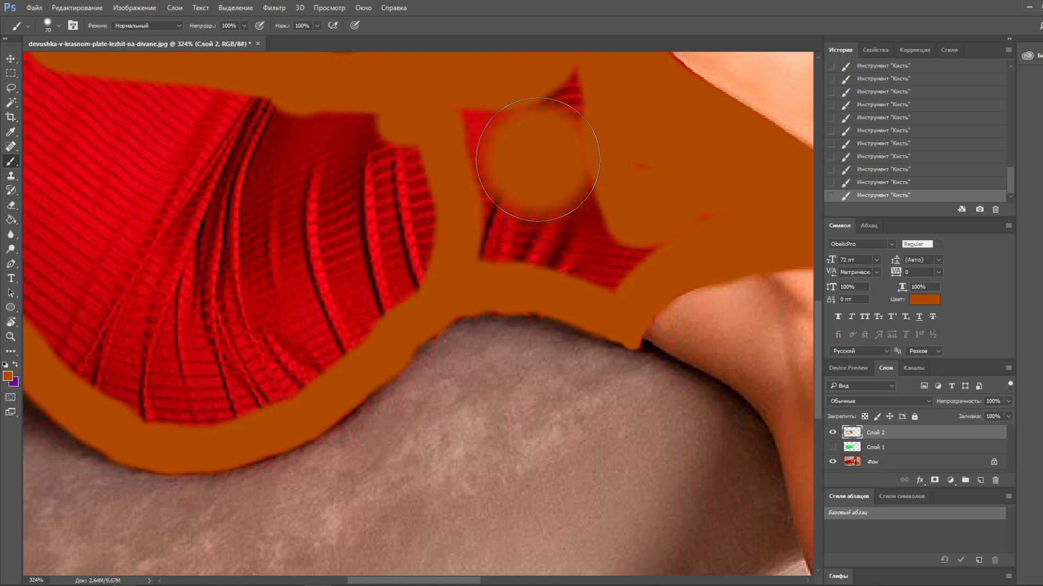
left_click_drag(536, 161, 545, 285)
mouse_move(570, 198)
left_mouse_down()
mouse_move(489, 232)
mouse_move(647, 291)
mouse_move(643, 335)
mouse_move(609, 360)
mouse_move(349, 302)
mouse_move(279, 302)
mouse_move(324, 319)
mouse_move(419, 313)
left_mouse_up()
mouse_move(233, 198)
left_mouse_down()
mouse_move(140, 284)
mouse_move(145, 319)
mouse_move(268, 445)
mouse_move(314, 472)
mouse_move(390, 482)
mouse_move(443, 440)
mouse_move(551, 383)
mouse_move(483, 444)
mouse_move(410, 463)
mouse_move(261, 340)
mouse_move(246, 264)
mouse_move(306, 220)
mouse_move(579, 256)
mouse_move(479, 294)
mouse_move(311, 313)
mouse_move(428, 351)
mouse_move(484, 339)
left_mouse_up()
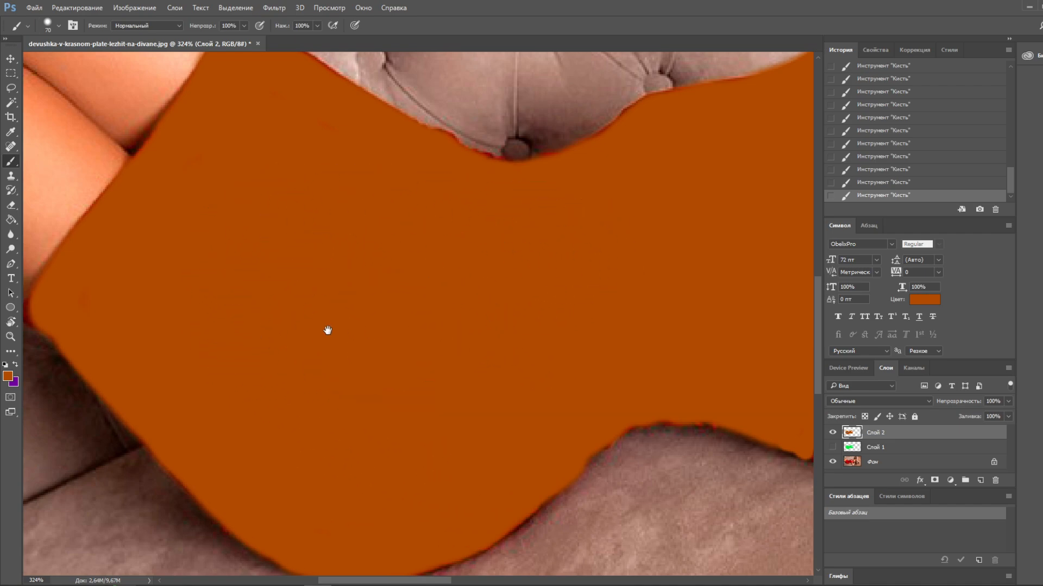
Step: Reduce the brush to 7 px and paint over the red fabric left at the lower corner of the hem
left_click_drag(324, 328, 429, 312)
key("bracketleft")
key("bracketleft")
key("bracketleft")
key("bracketleft")
key("bracketleft")
key("bracketleft")
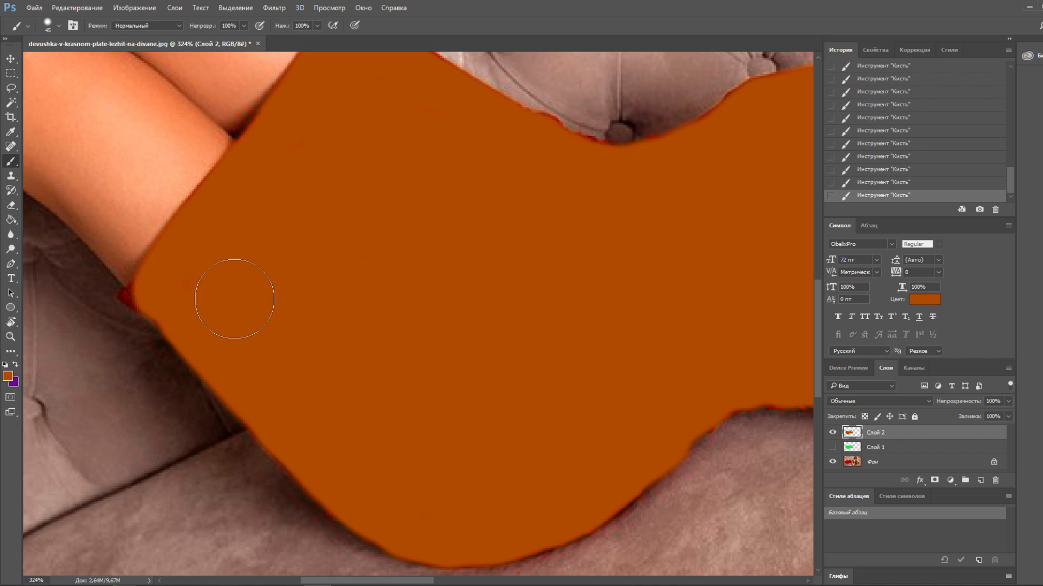
key("bracketleft")
key("bracketleft")
key("bracketleft")
mouse_move(136, 284)
left_mouse_down()
mouse_move(124, 294)
mouse_move(178, 336)
left_mouse_up()
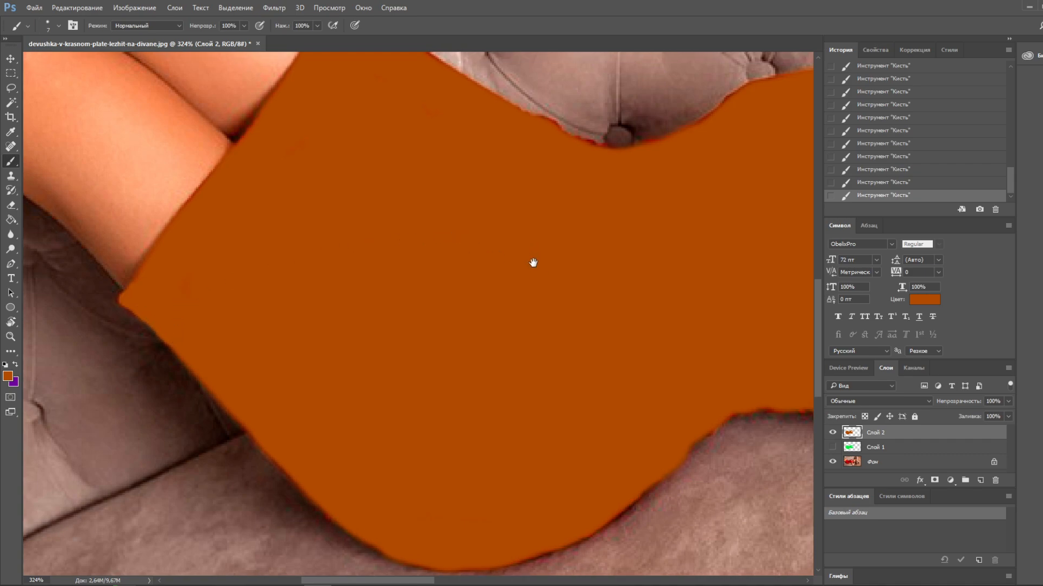
Step: Paint over the red fabric left at the hem's upper corner and along the upper edge of the skirt
left_click_drag(537, 256, 483, 376)
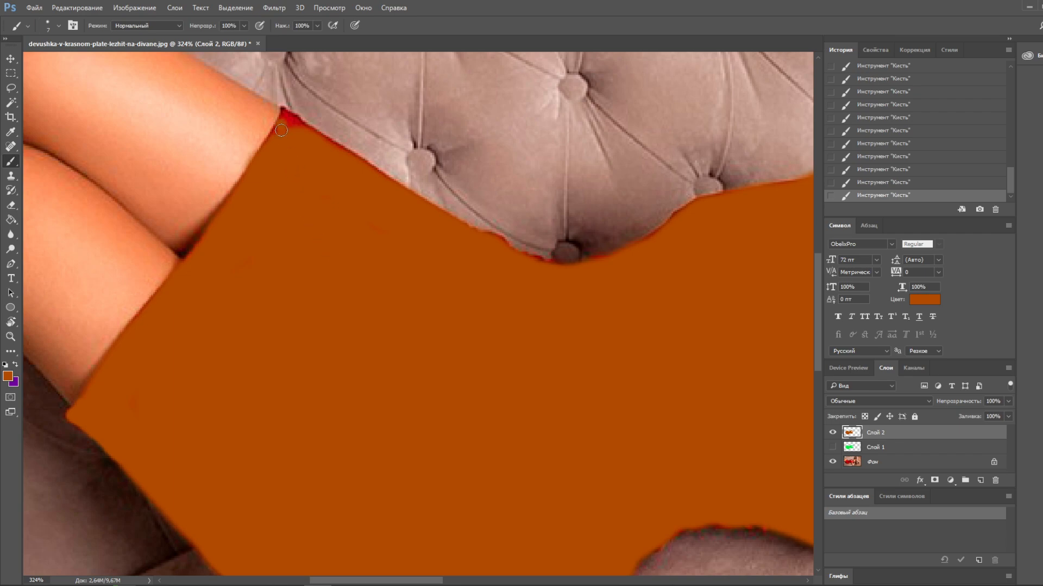
mouse_move(278, 134)
left_mouse_down()
mouse_move(286, 117)
mouse_move(525, 262)
mouse_move(582, 271)
left_mouse_up()
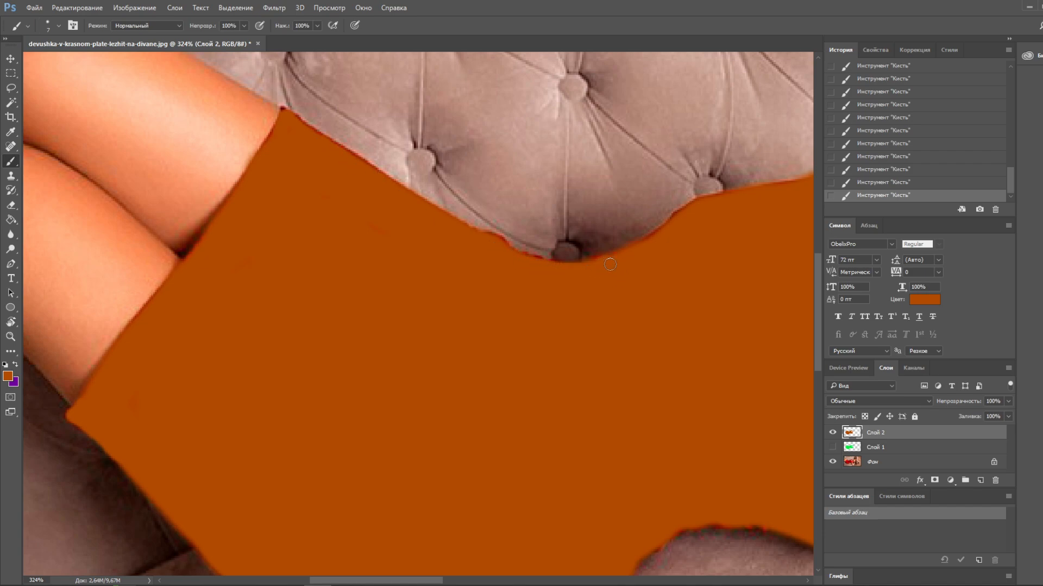
left_click_drag(718, 372, 477, 226)
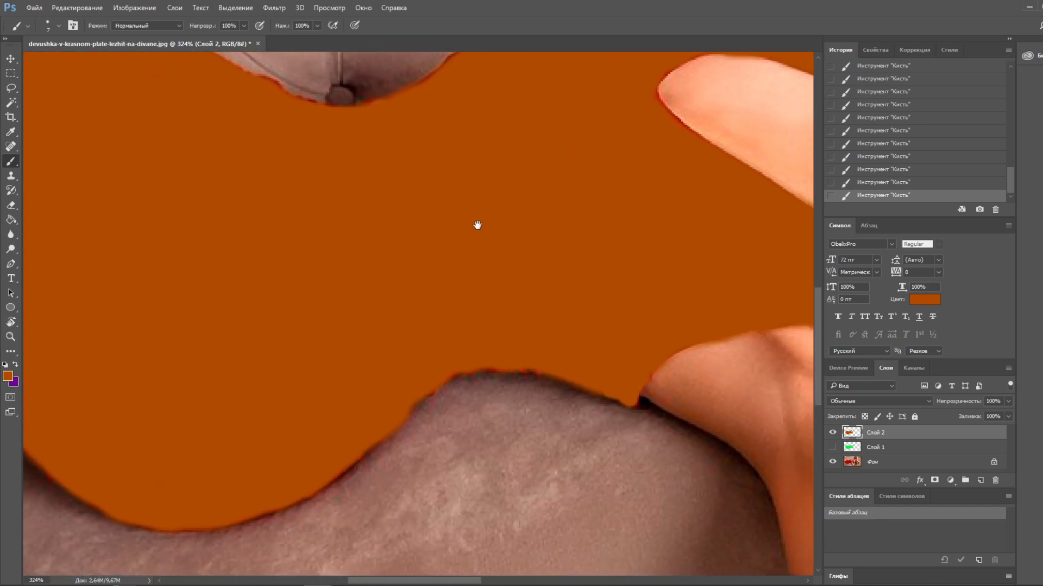
Step: Set the blending mode of the orange layer Слой 2 to Цветовой тон (Hue)
mouse_move(636, 215)
left_mouse_down()
mouse_move(429, 377)
mouse_move(187, 330)
left_mouse_up()
mouse_move(499, 418)
left_mouse_down()
mouse_move(530, 434)
mouse_move(483, 491)
mouse_move(478, 469)
mouse_move(503, 432)
mouse_move(492, 448)
left_mouse_up()
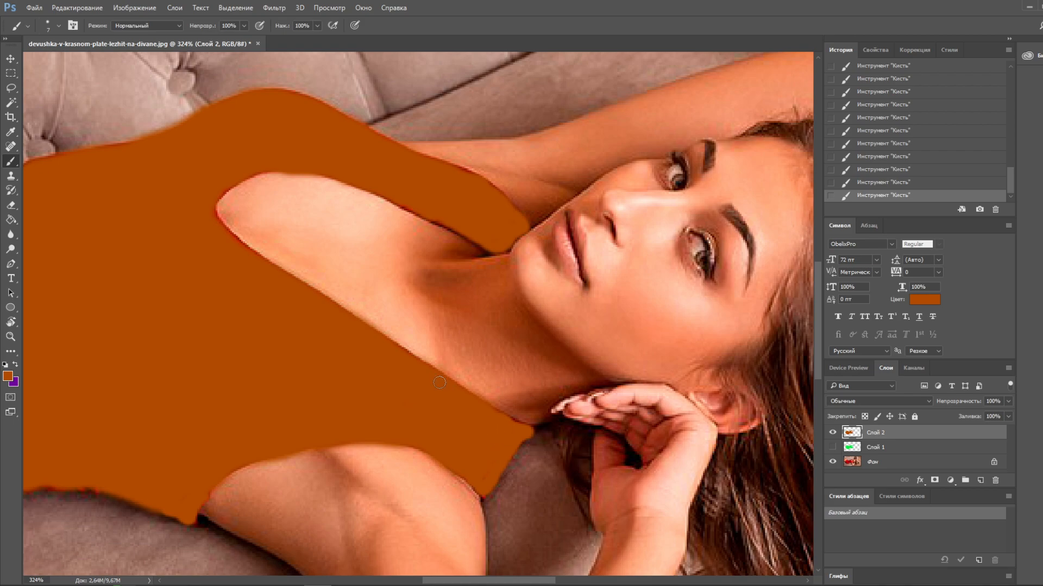
scroll(423, 329, "down", 10)
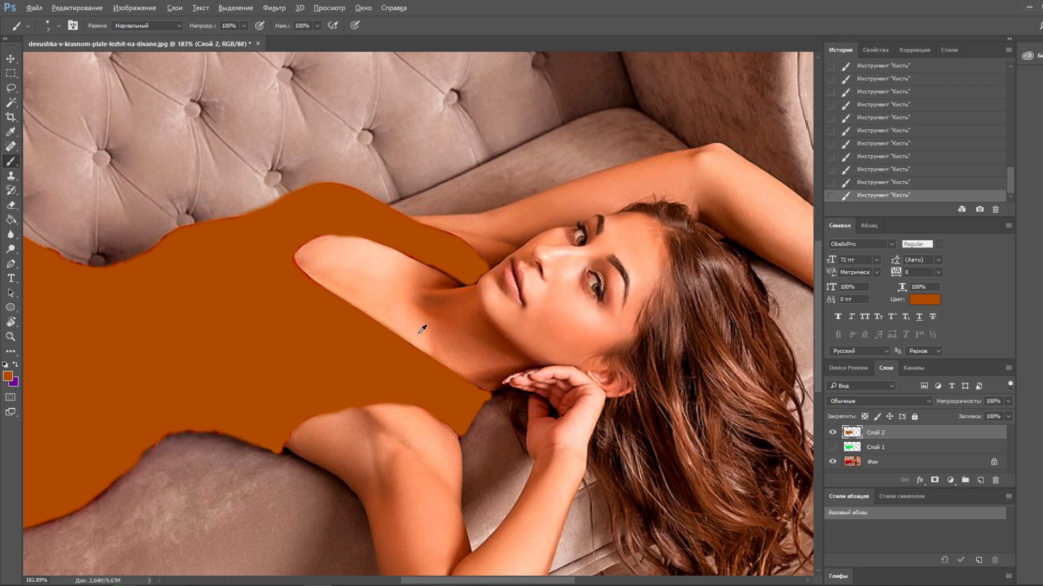
scroll(321, 300, "left", 5)
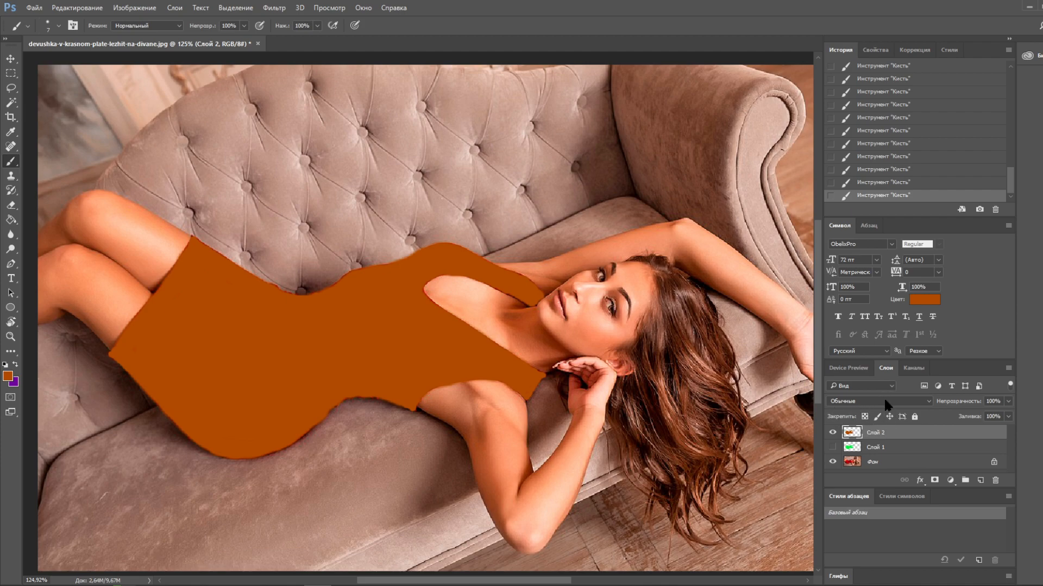
left_click(857, 401)
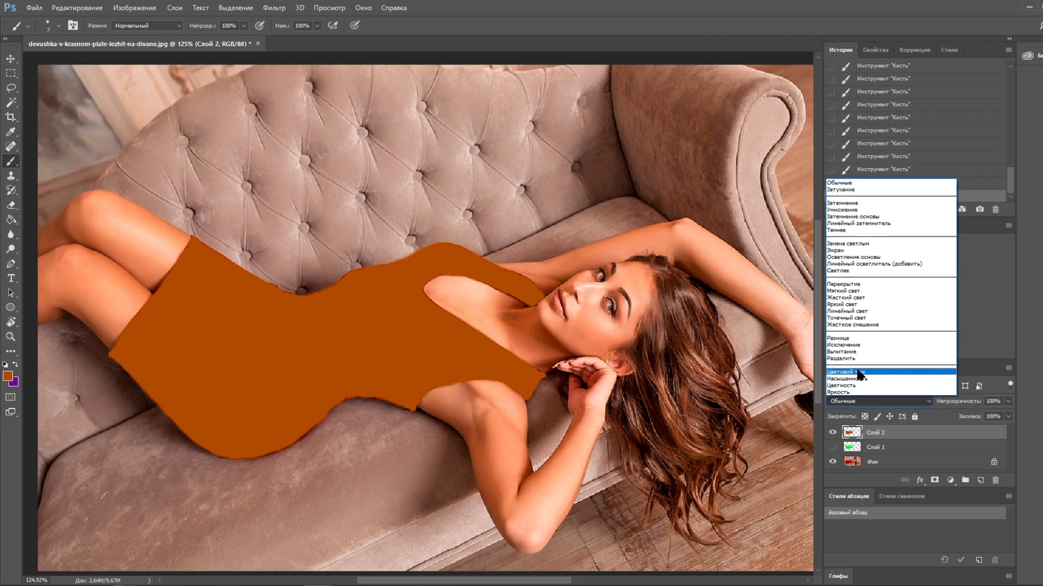
left_click(860, 373)
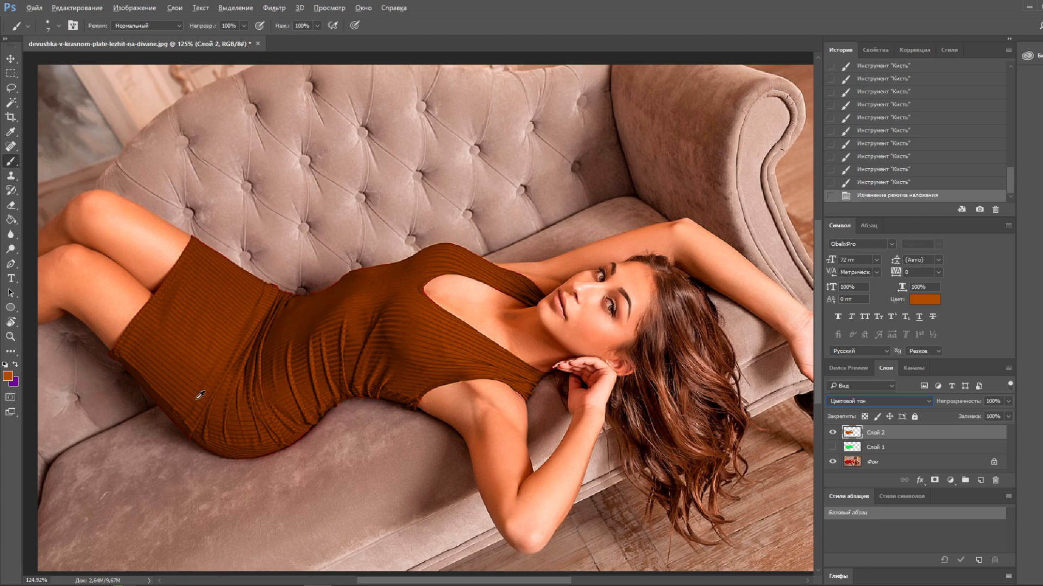
Step: Paint over the red fringe along the upper edge of the waist up to the bust with the small brush
key("alt")
left_click(496, 1)
key("alt")
left_click(250, 314)
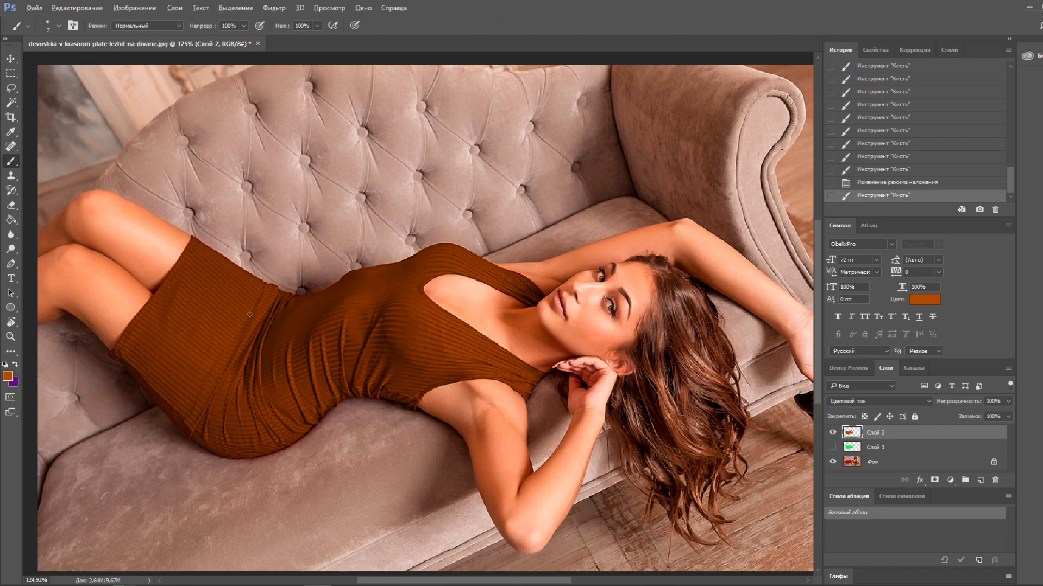
scroll(250, 314, "up", 5)
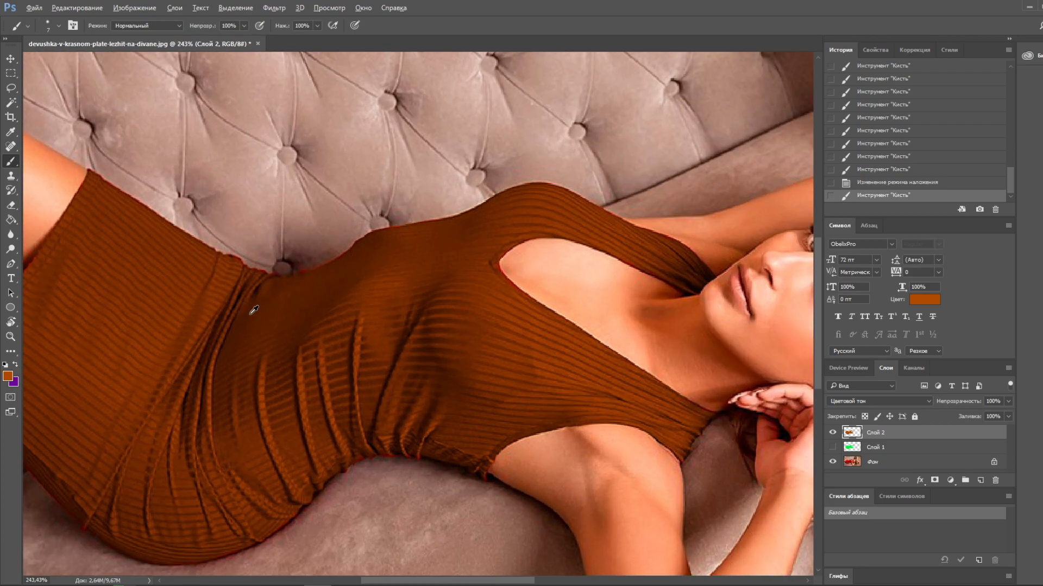
scroll(253, 310, "up", 1)
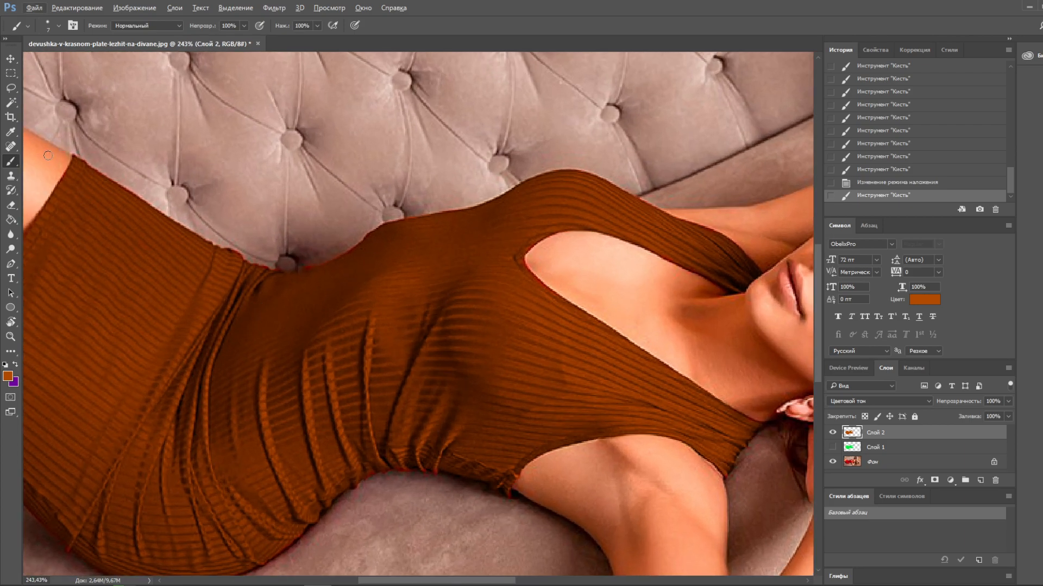
left_click(58, 26)
left_click(65, 83)
left_click(384, 345)
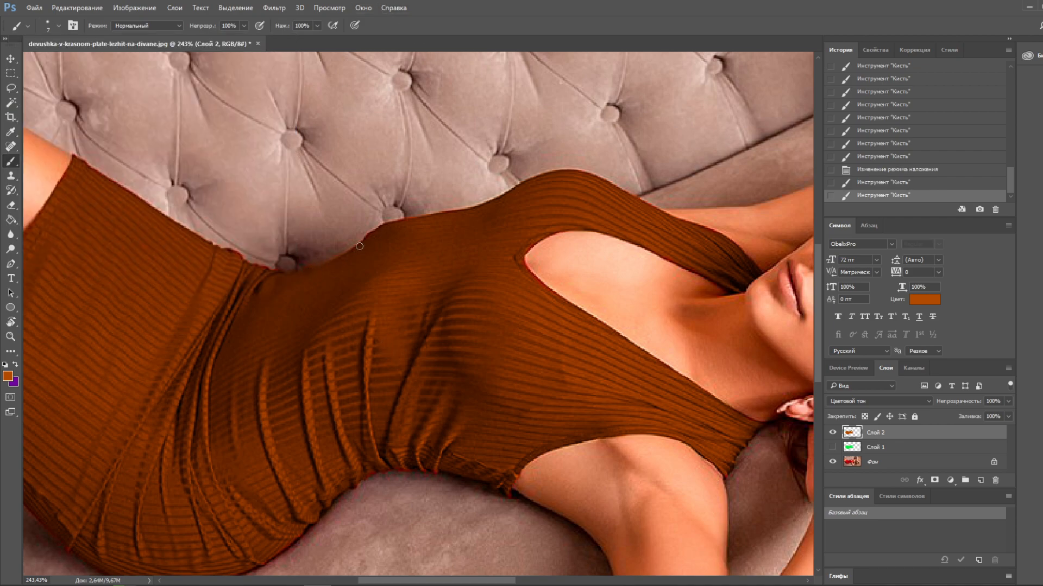
left_click_drag(389, 226, 477, 209)
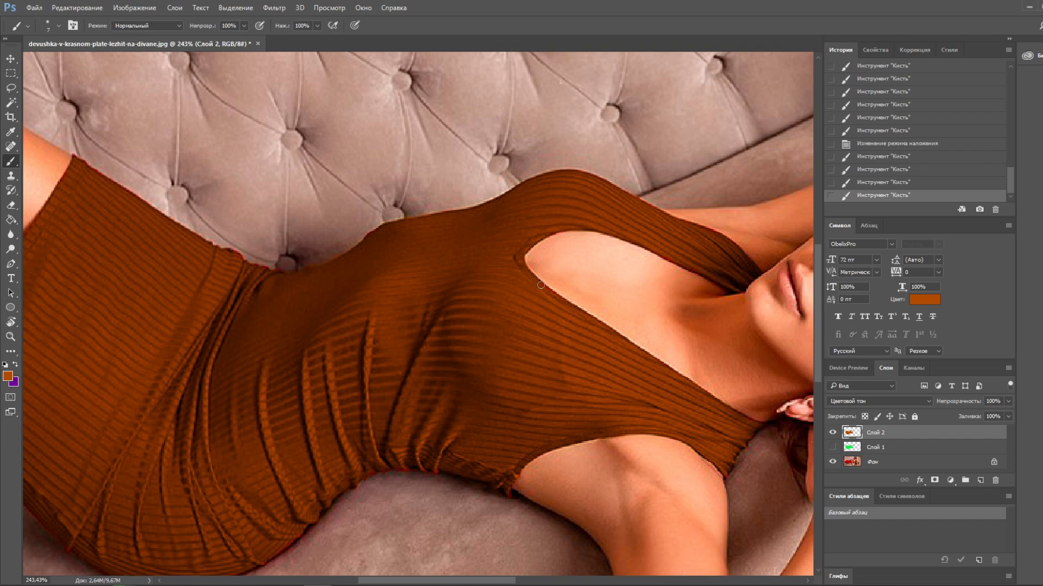
Step: Paint over the remaining red edges along the neckline and the dress's upper shoulder strap
left_click_drag(553, 297, 565, 302)
mouse_move(728, 291)
left_mouse_down()
mouse_move(671, 261)
mouse_move(709, 253)
left_mouse_up()
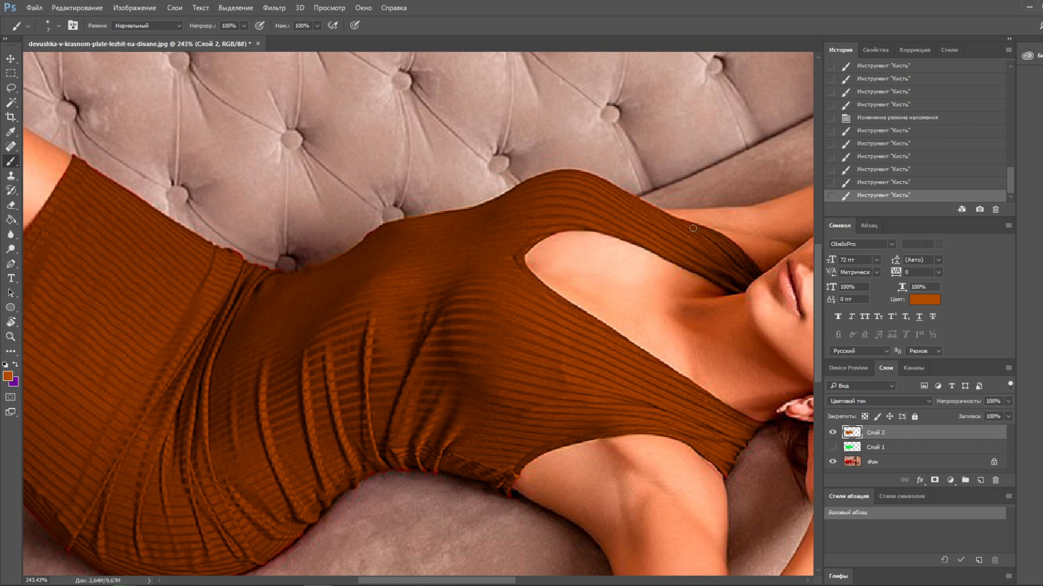
mouse_move(646, 207)
left_mouse_down()
mouse_move(596, 180)
mouse_move(465, 220)
left_mouse_up()
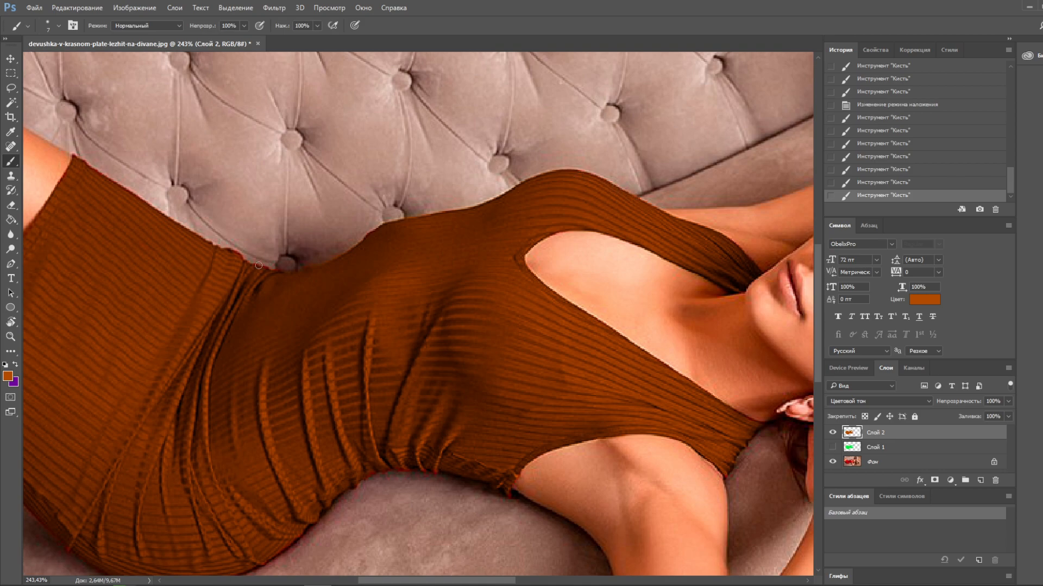
Step: Paint over the red fringe along the skirt's upper edge and down the hem to its lower corner
left_click_drag(253, 265, 289, 274)
left_click_drag(153, 308, 279, 317)
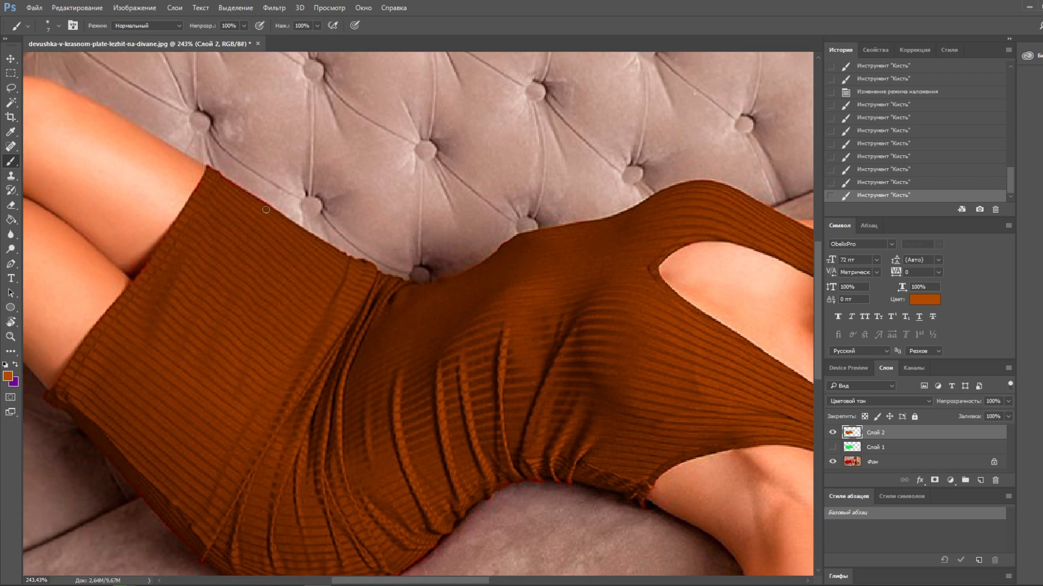
left_click(210, 178)
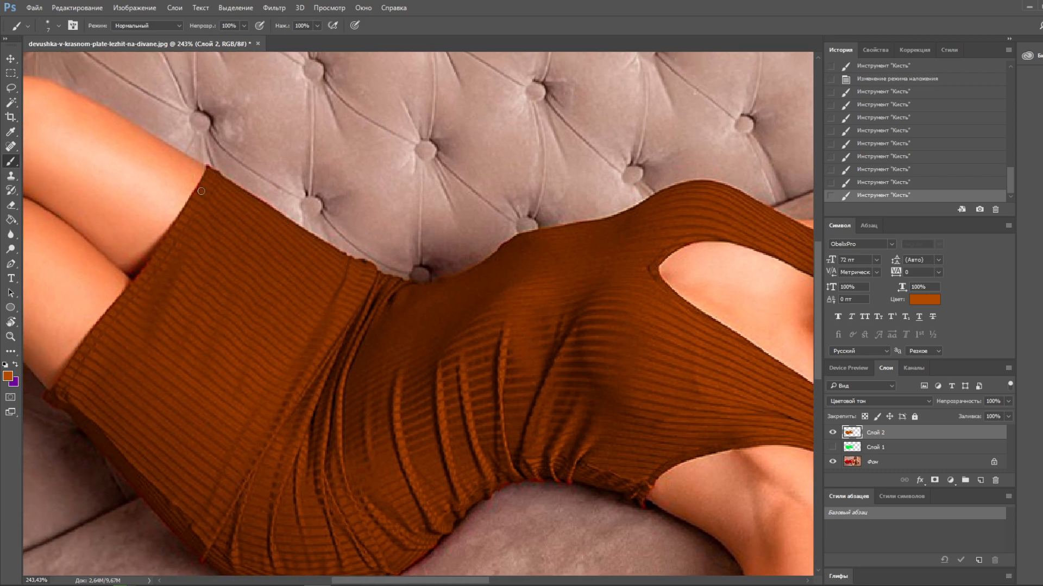
left_click(94, 366)
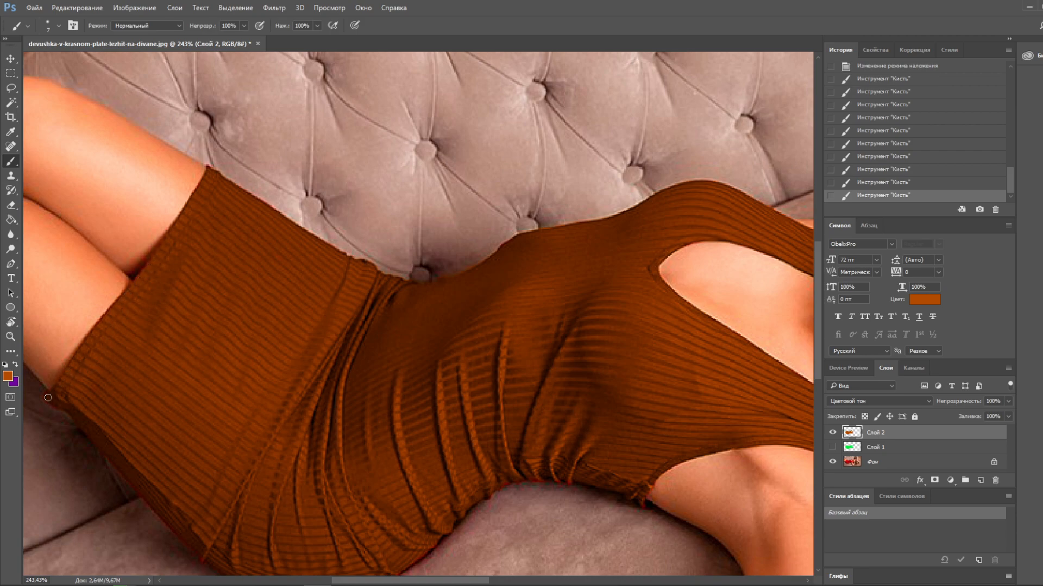
left_click(46, 398)
Step: Paint over the red fringe along the lower edge of the skirt and waist up to the armpit
left_click_drag(222, 437, 240, 305)
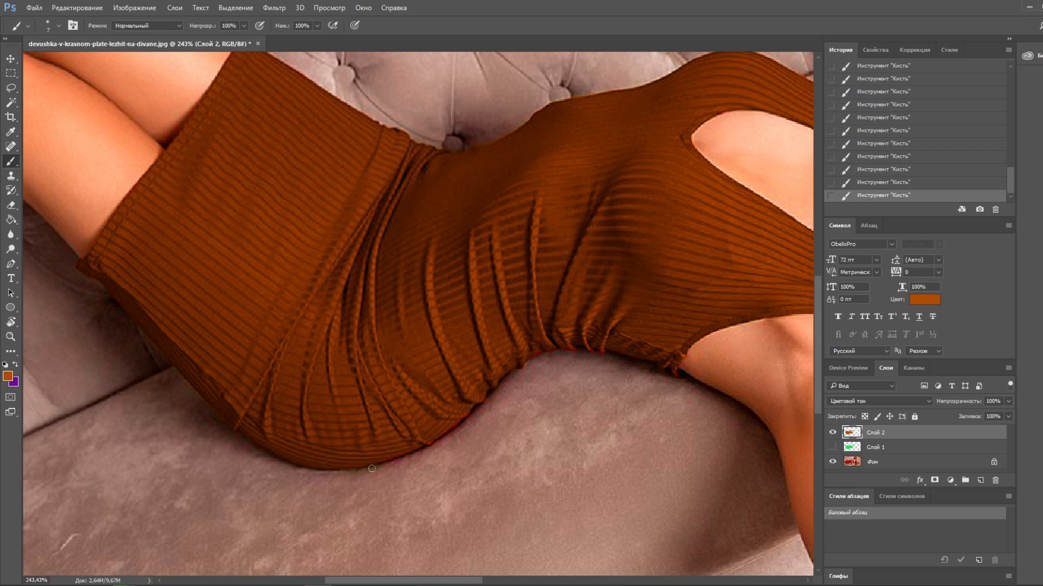
mouse_move(409, 456)
left_mouse_down()
mouse_move(538, 353)
mouse_move(617, 352)
mouse_move(673, 376)
mouse_move(686, 352)
left_mouse_up()
left_click_drag(655, 278, 374, 270)
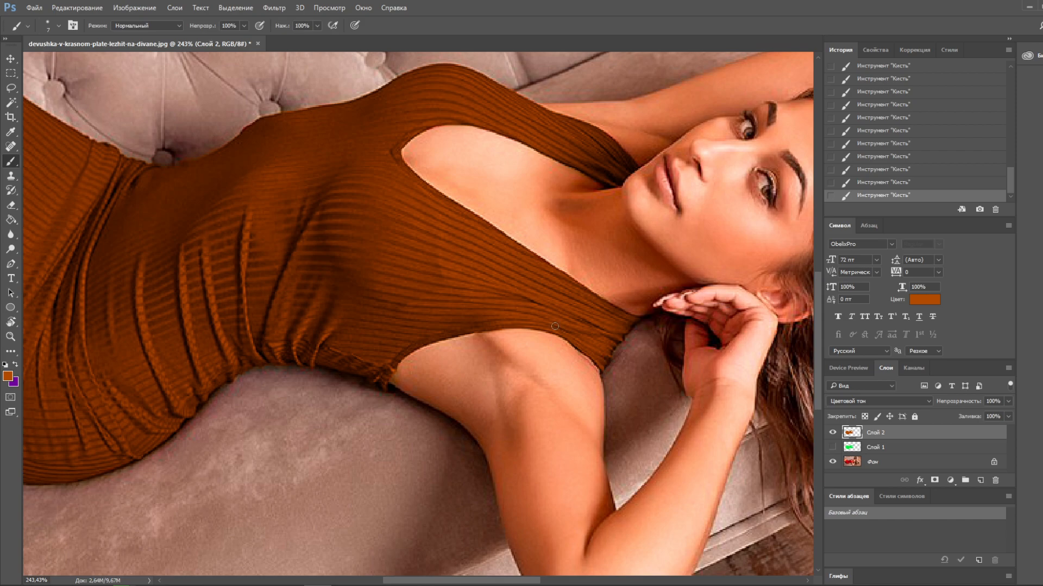
Step: Compare the orange, original red and green dress versions by toggling the visibility of Слой 2 and Слой 1, leaving only Слой 2 shown above the background
scroll(453, 325, "down", 5)
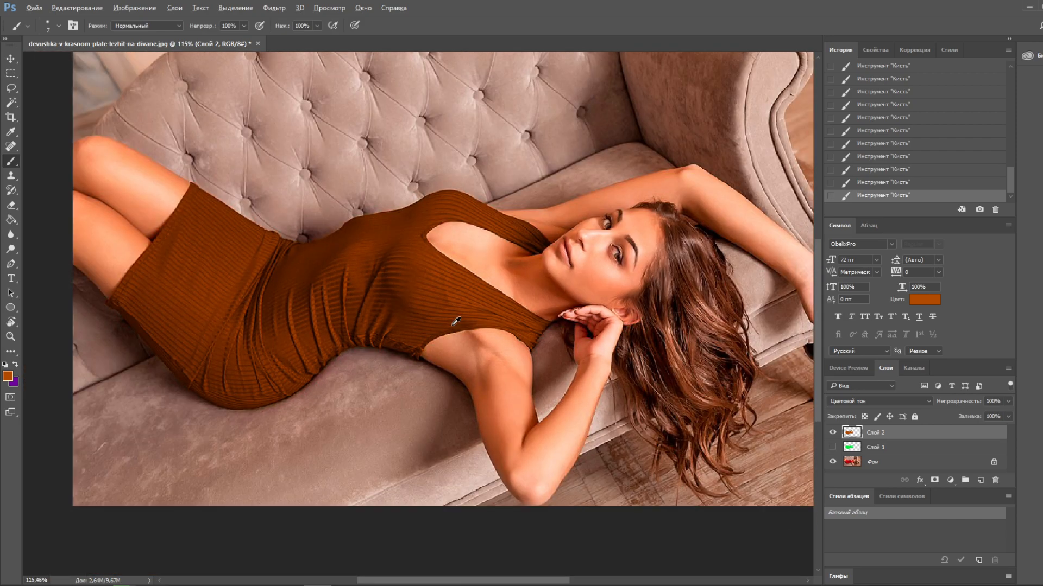
left_click_drag(518, 206, 477, 272)
scroll(477, 273, "down", 1)
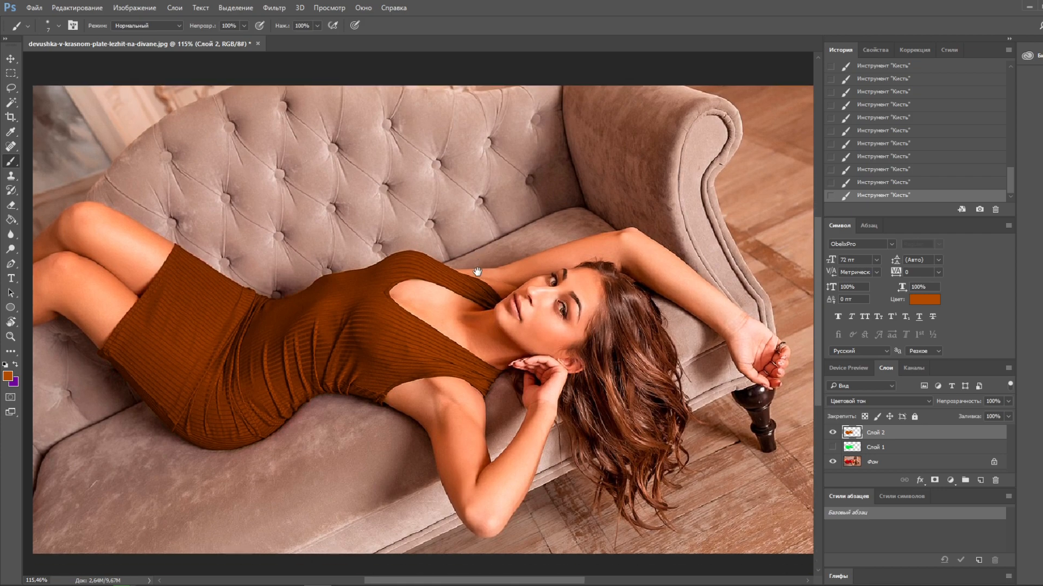
scroll(477, 272, "down", 1)
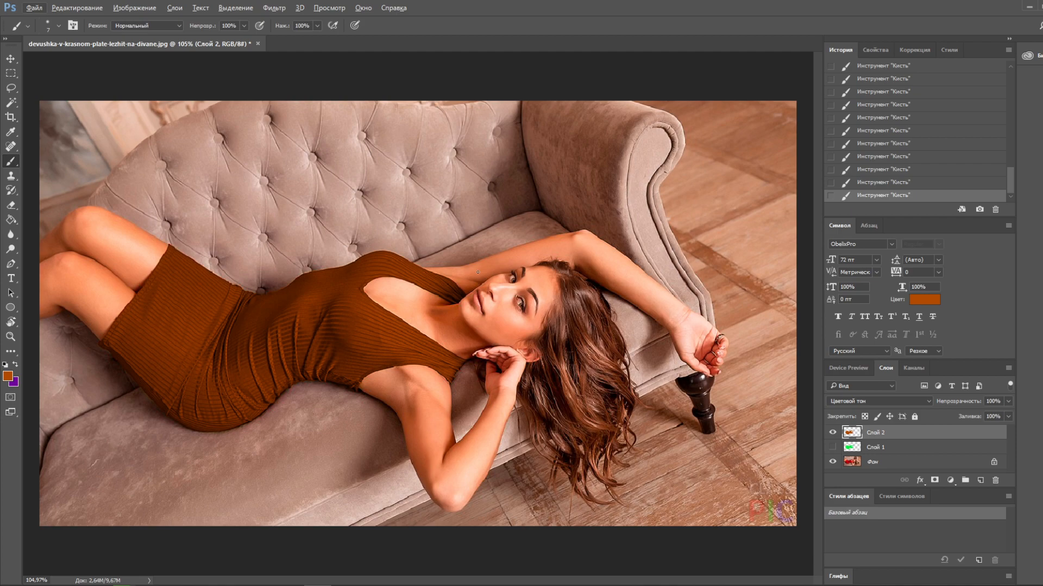
left_click(832, 433)
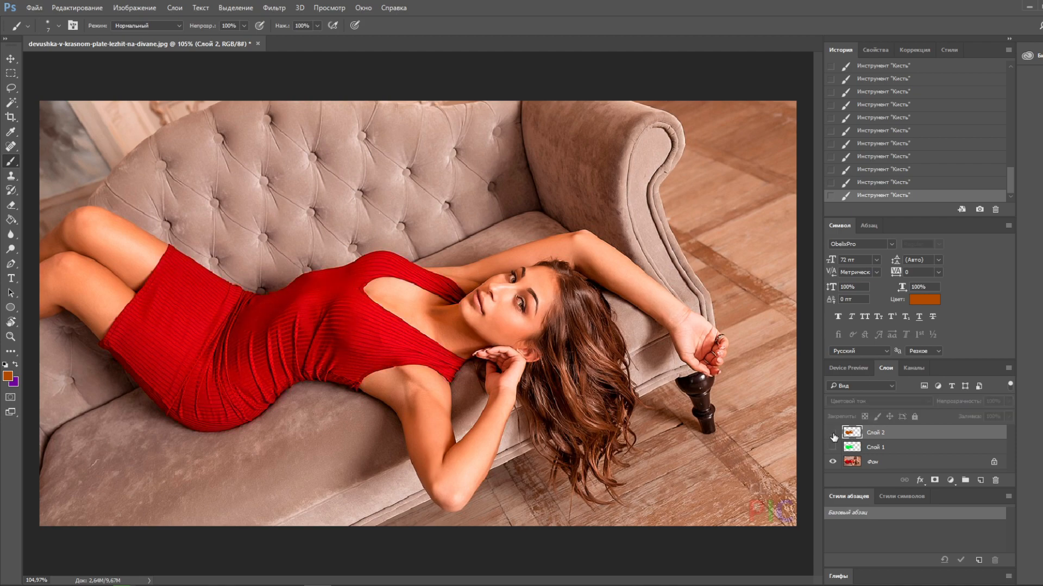
left_click(832, 433)
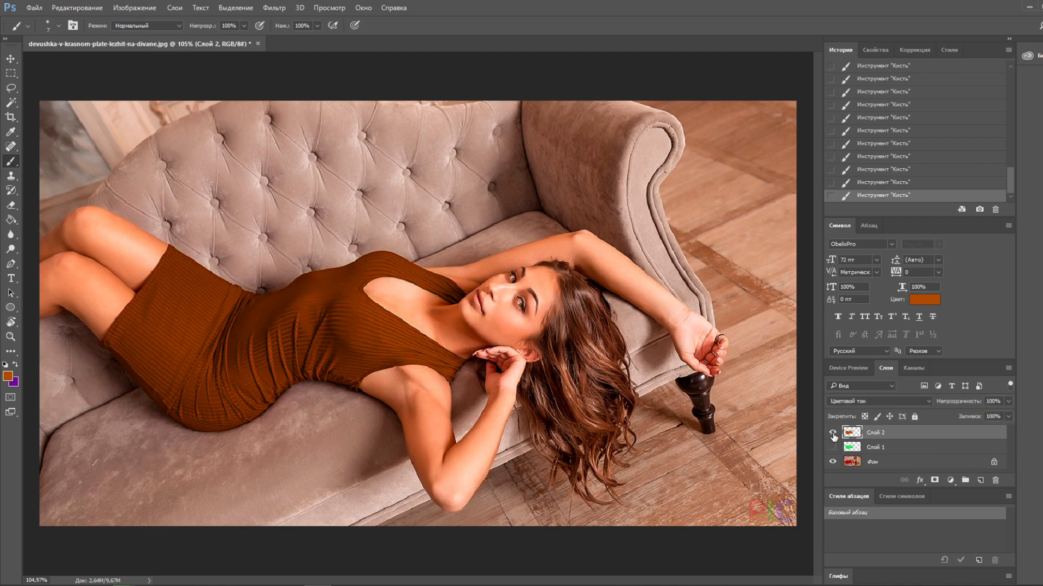
left_click(832, 433)
left_click(832, 447)
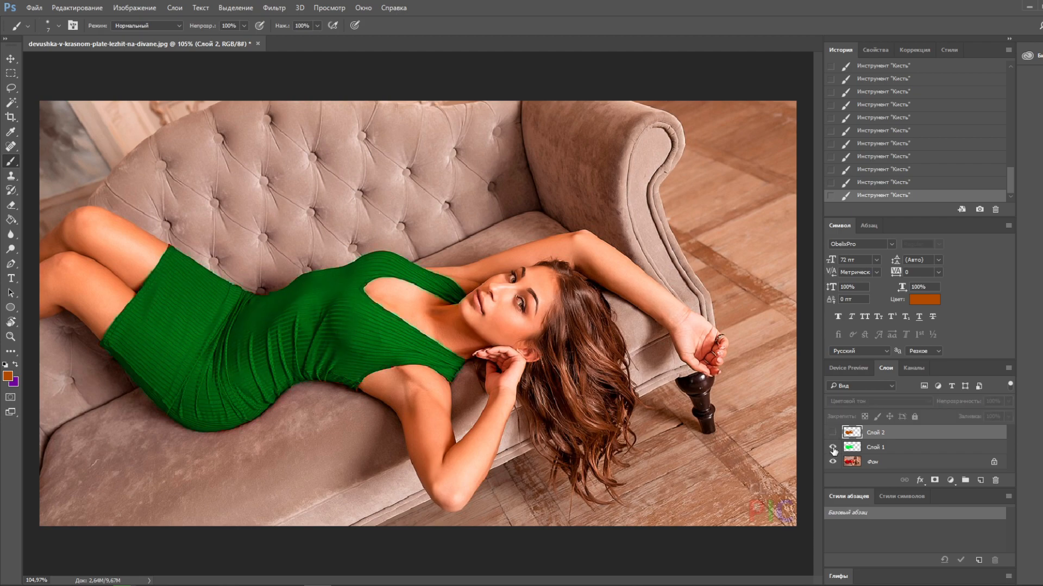
left_click(832, 432)
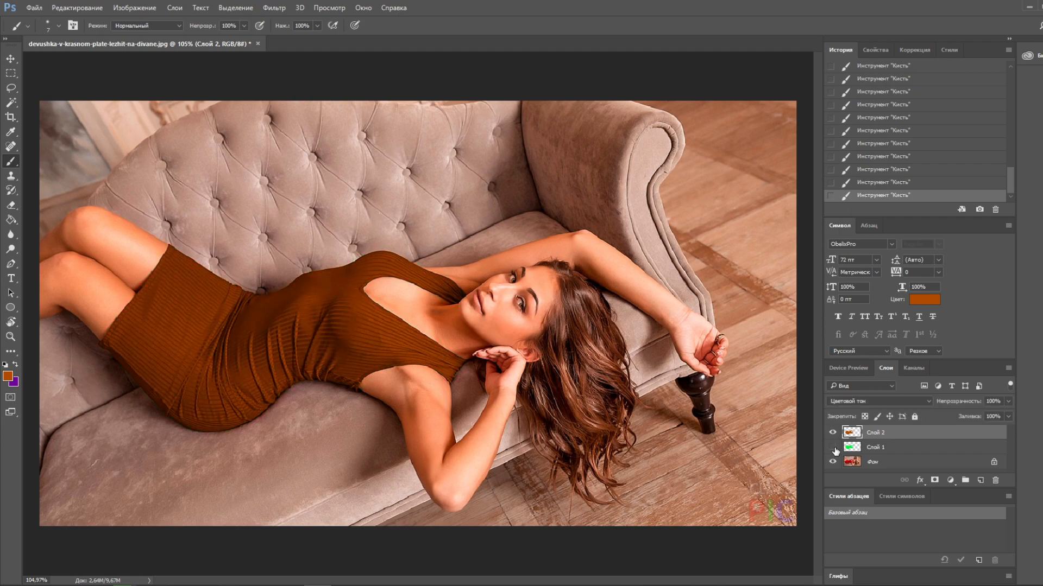
left_click(832, 433)
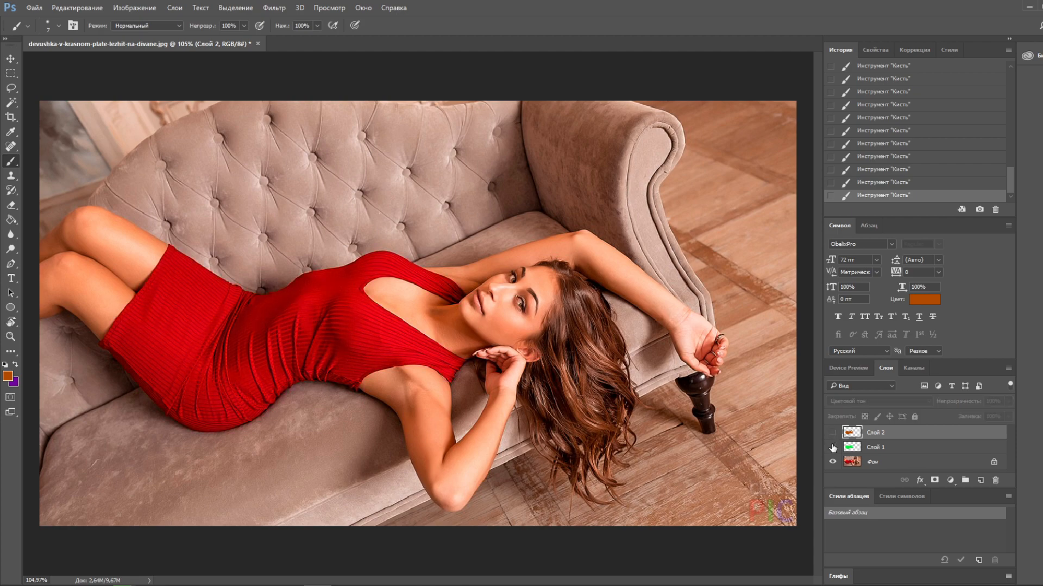
left_click(832, 447)
left_click(832, 447)
left_click(832, 433)
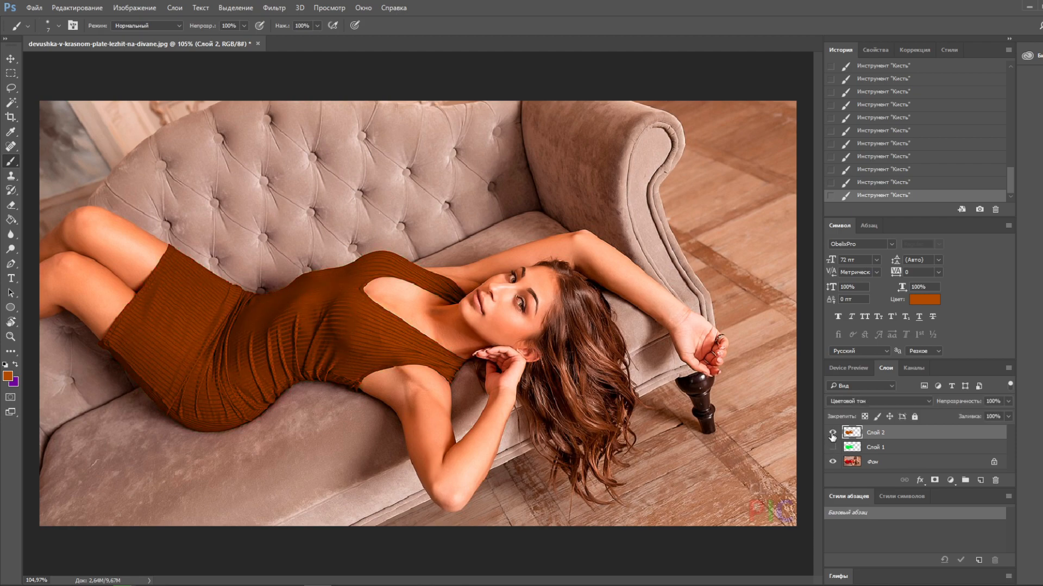
Step: Try the Яркость, Цветность, Цветовой тон and Разделить blending modes on Слой 2
left_click(873, 402)
left_click(843, 394)
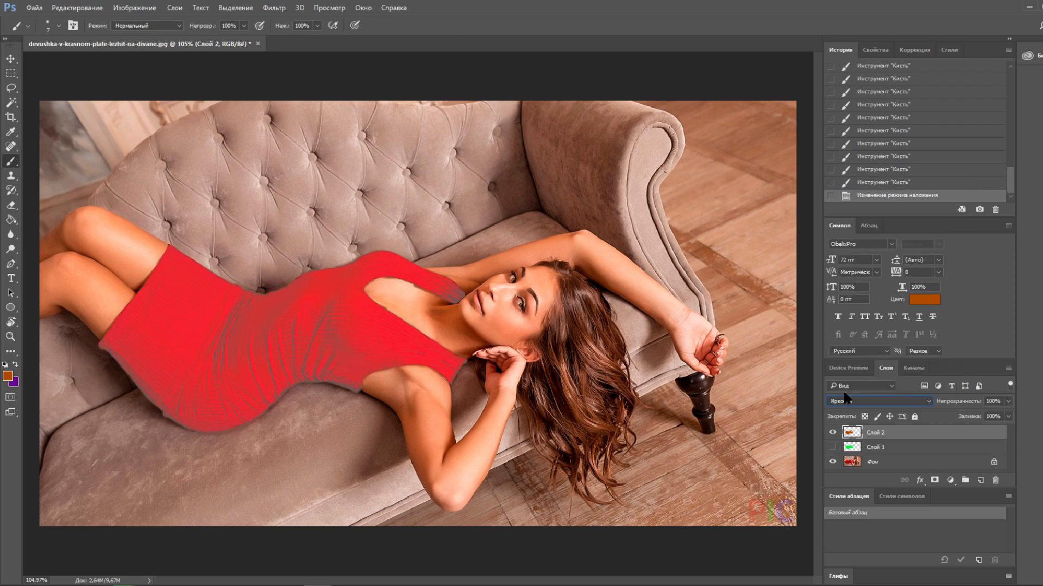
scroll(844, 395, "up", 1)
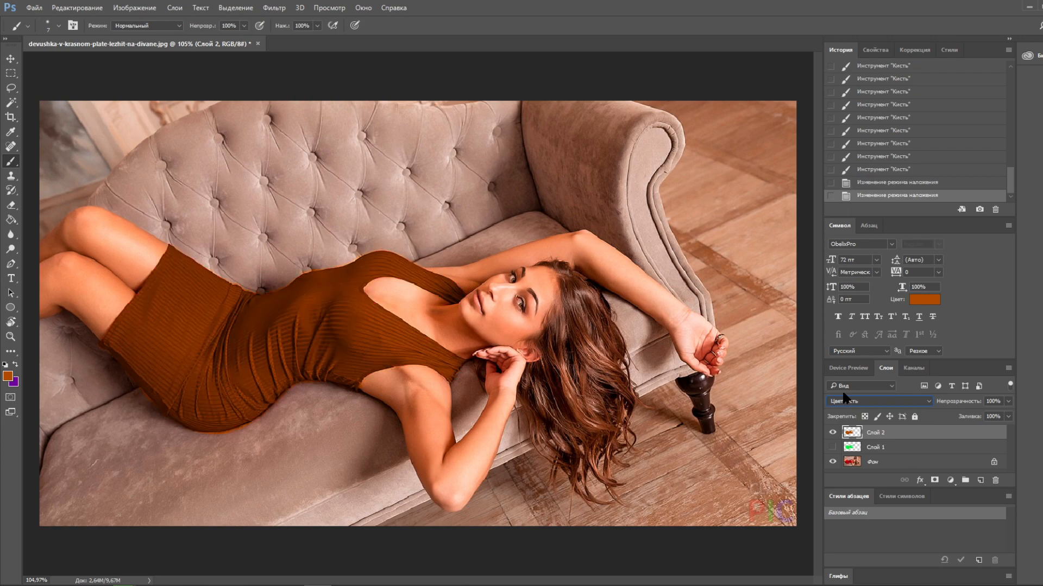
scroll(844, 397, "up", 1)
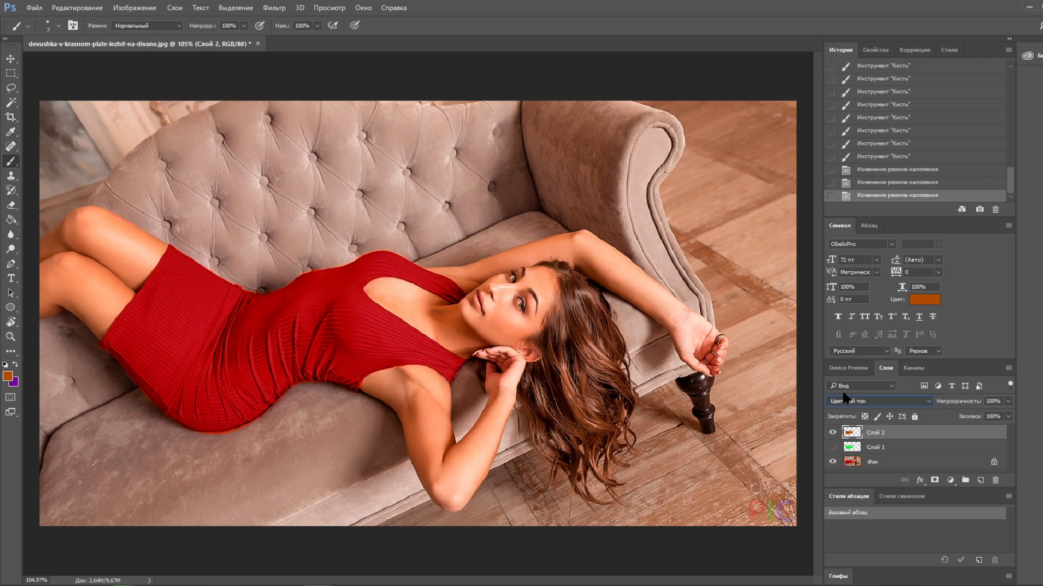
scroll(845, 398, "up", 1)
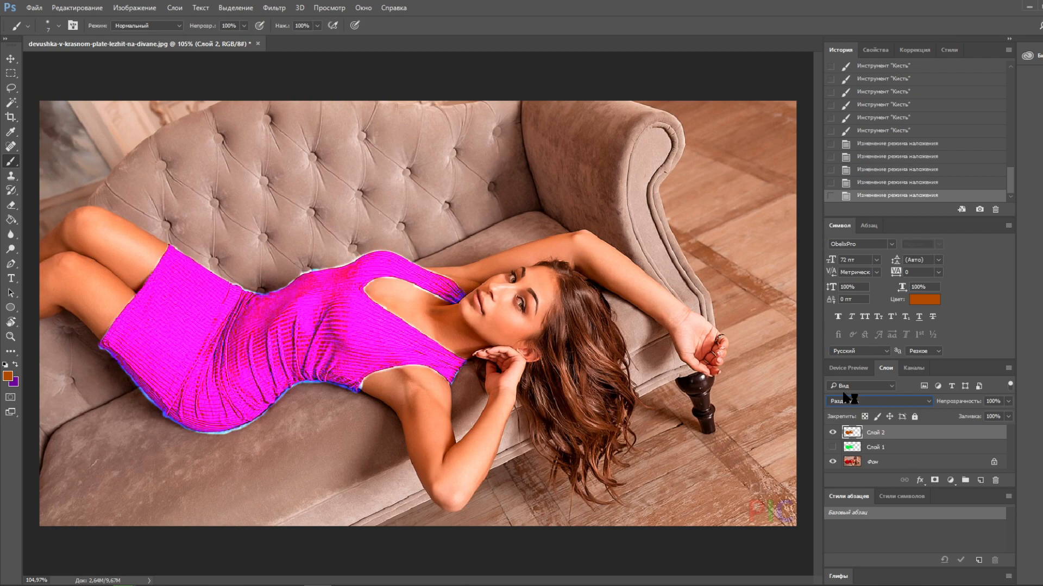
scroll(846, 398, "up", 1)
scroll(846, 398, "down", 1)
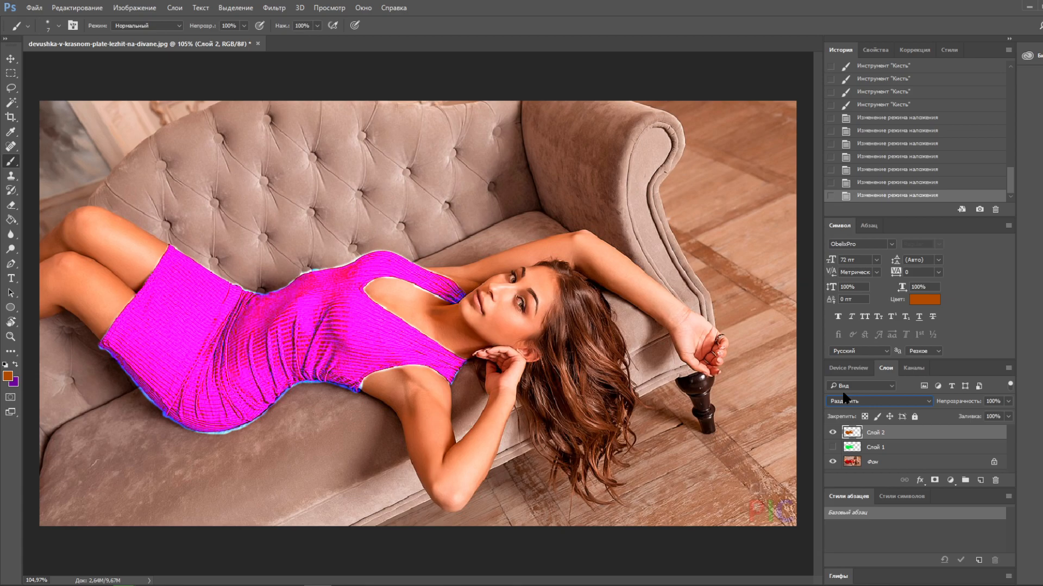
Step: Try further blending modes on Слой 2, including Исключение, Жесткое смешение, Мягкий свет, Замена светлым and Линейный затемнитель, back up to Обычные
scroll(845, 398, "up", 1)
scroll(843, 398, "up", 3)
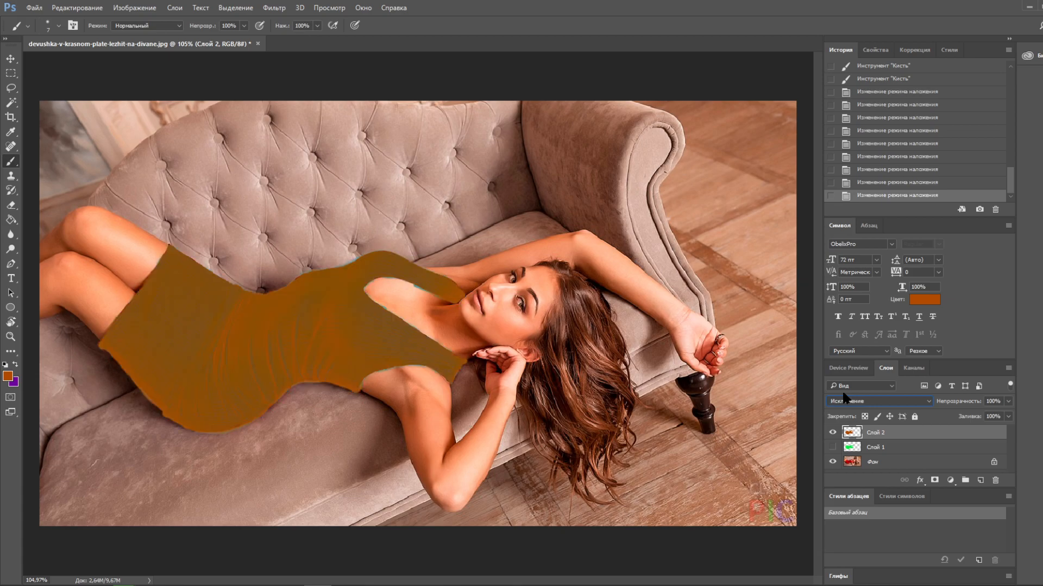
scroll(845, 398, "up", 1)
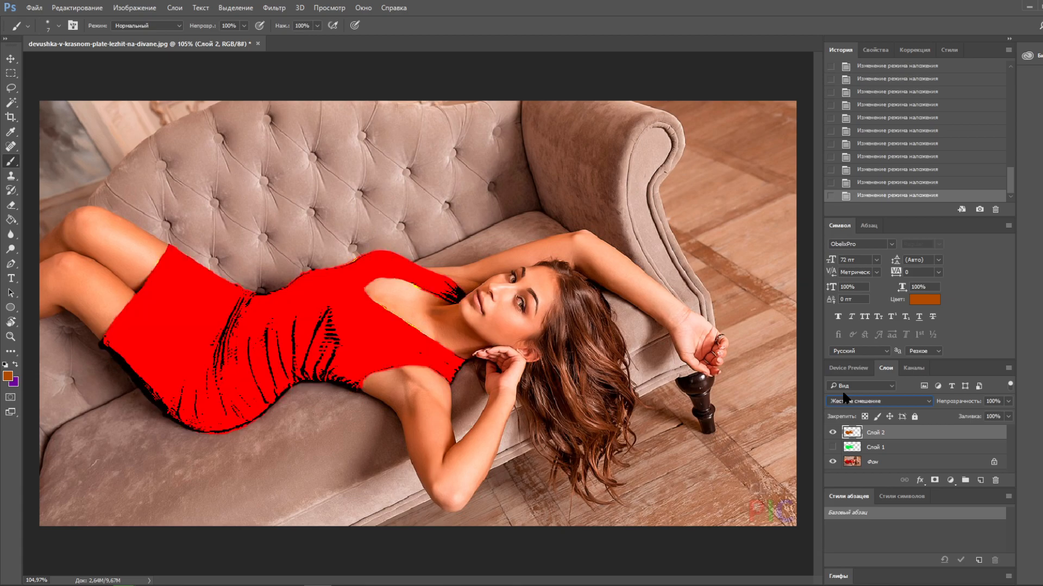
scroll(845, 399, "up", 2)
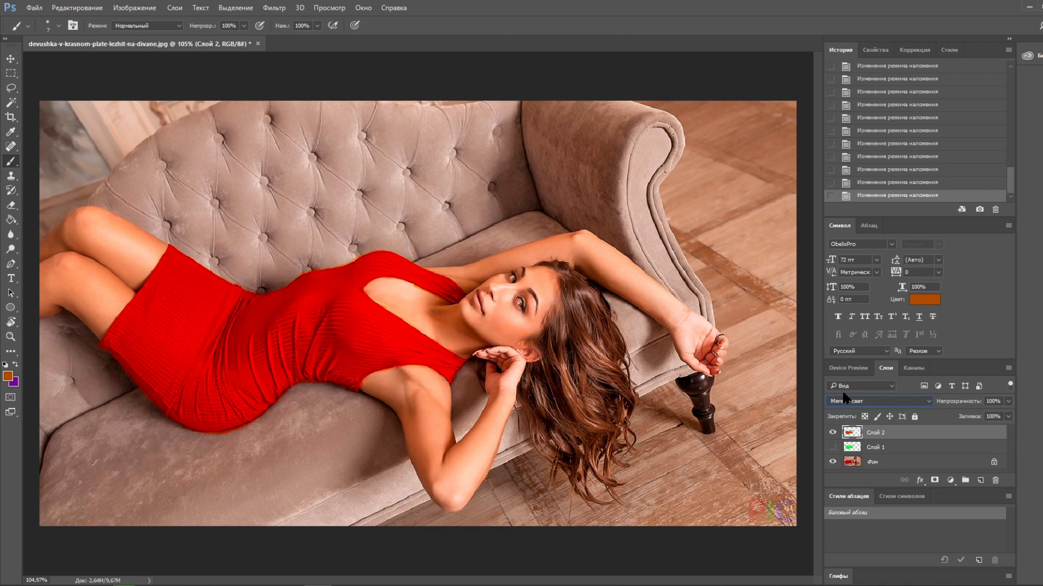
scroll(844, 399, "up", 5)
scroll(841, 399, "up", 5)
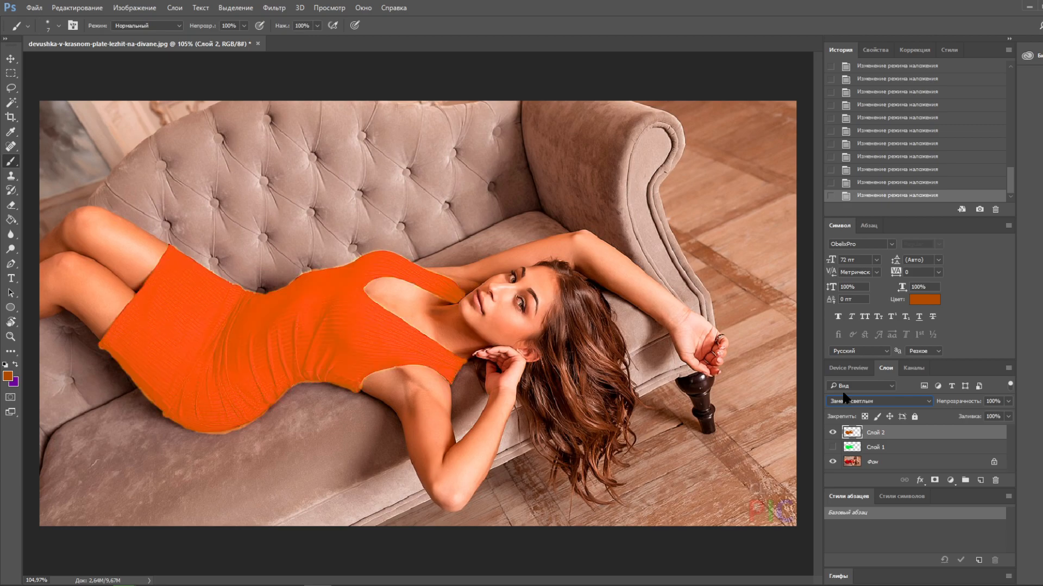
scroll(843, 399, "up", 2)
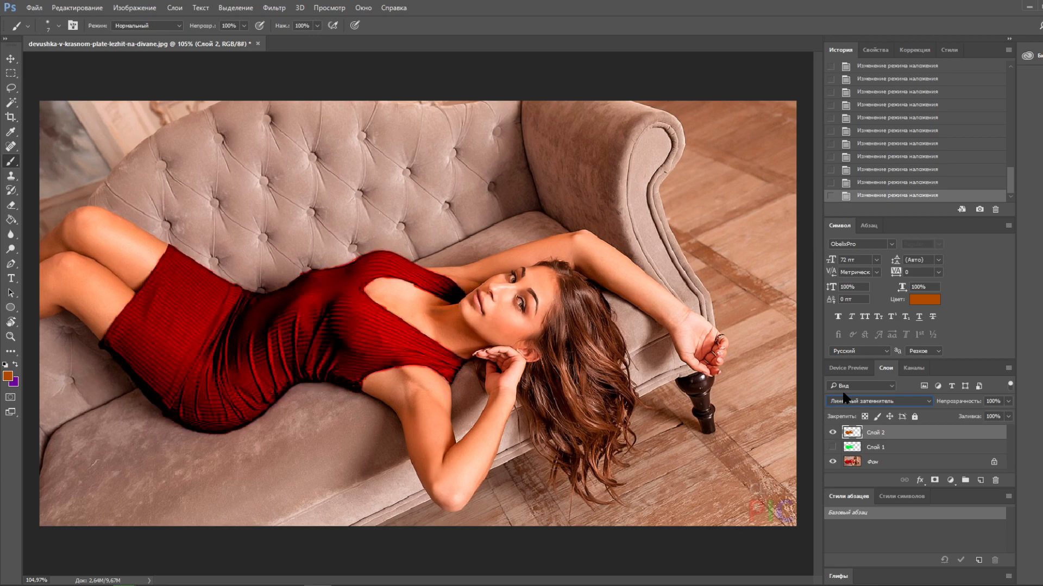
scroll(842, 396, "up", 3)
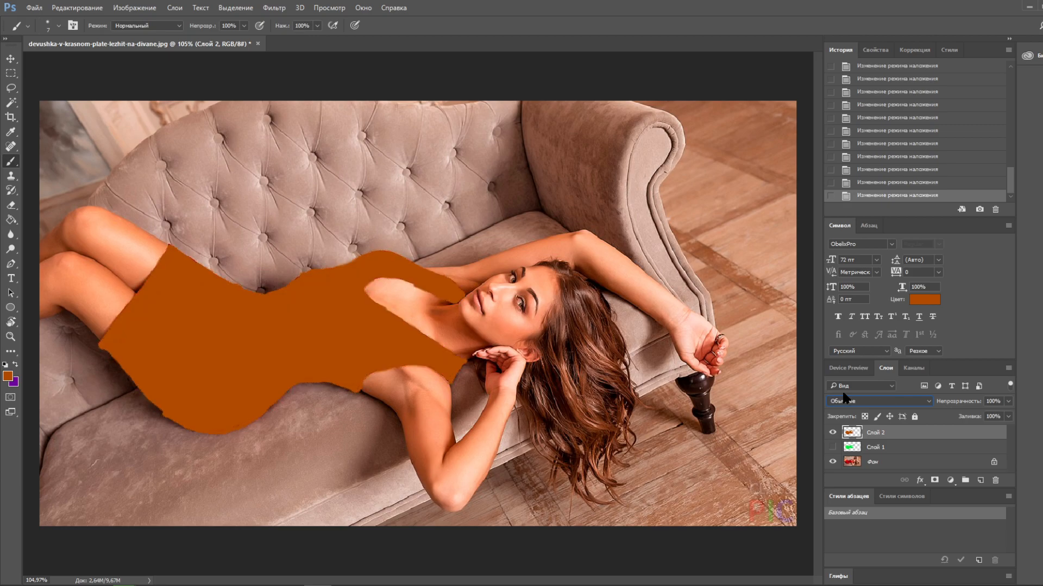
Step: Set the blending mode of Слой 2 to Цветовой тон
left_click(896, 401)
left_click(868, 372)
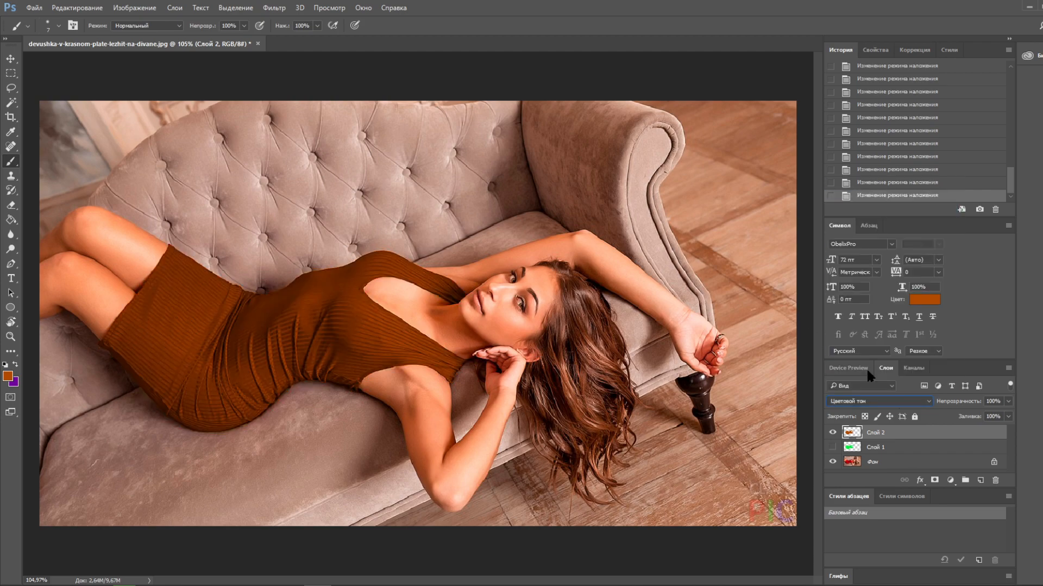
Step: Compare the dark orange dress with the original red one by repeatedly toggling the visibility of Слой 2, leaving it hidden
left_click(833, 432)
left_click(833, 433)
left_click(832, 433)
left_click(833, 433)
left_click(832, 432)
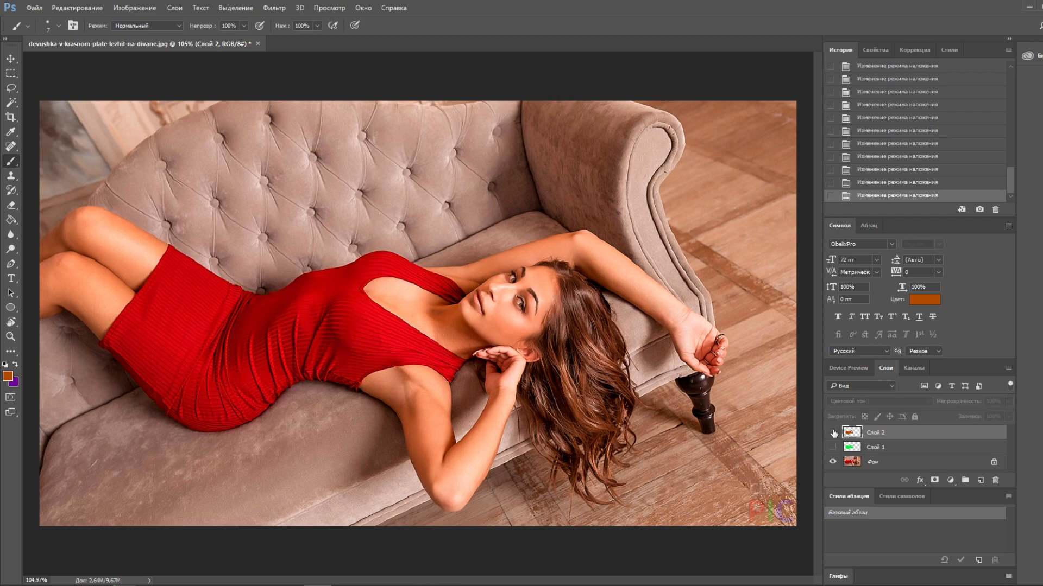
left_click(833, 433)
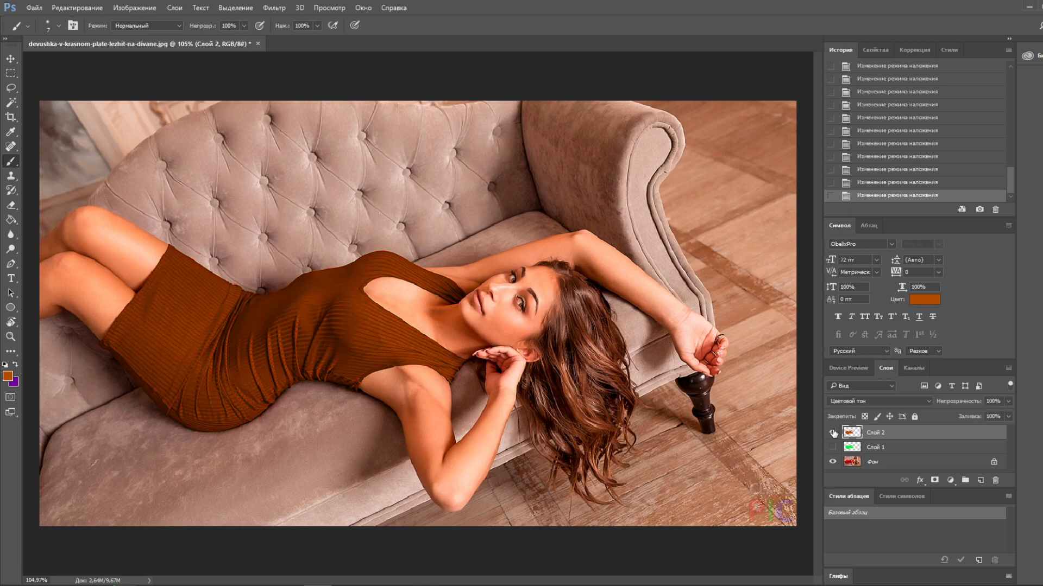
left_click(833, 433)
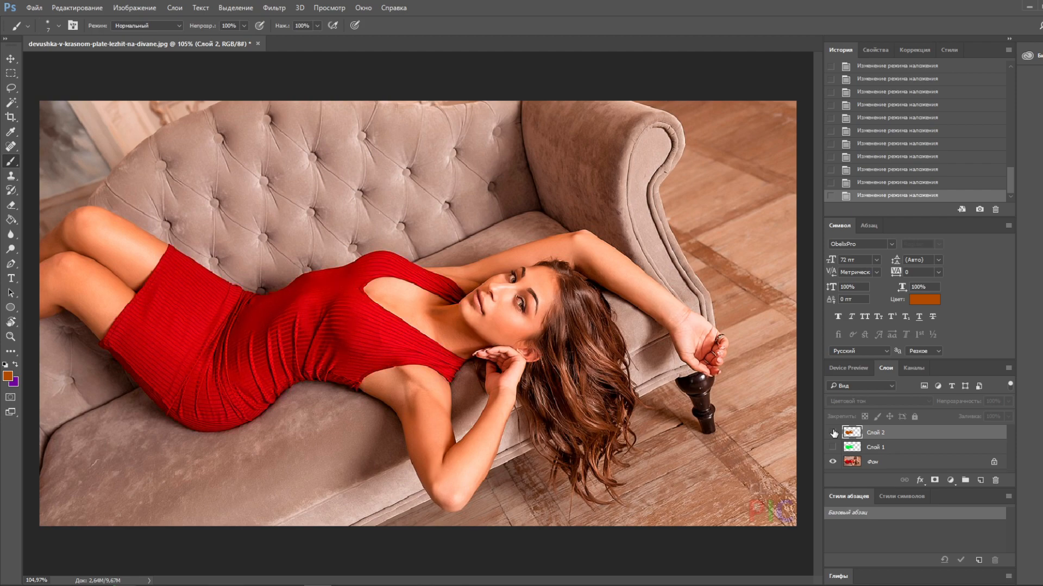
left_click(832, 433)
left_click(832, 433)
left_click(832, 433)
Step: Compare the green, orange and original red dresses by alternating the visibility of Слой 1 and Слой 2, ending with both layers hidden
left_click(832, 448)
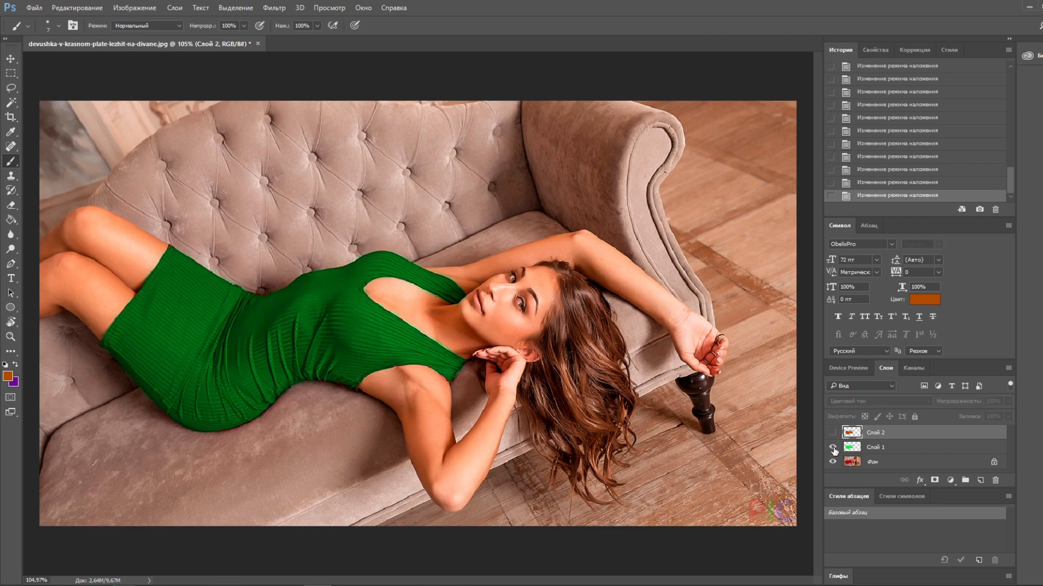
left_click(832, 447)
left_click(832, 433)
left_click(833, 447)
left_click(832, 433)
left_click(833, 432)
left_click(832, 433)
left_click(833, 448)
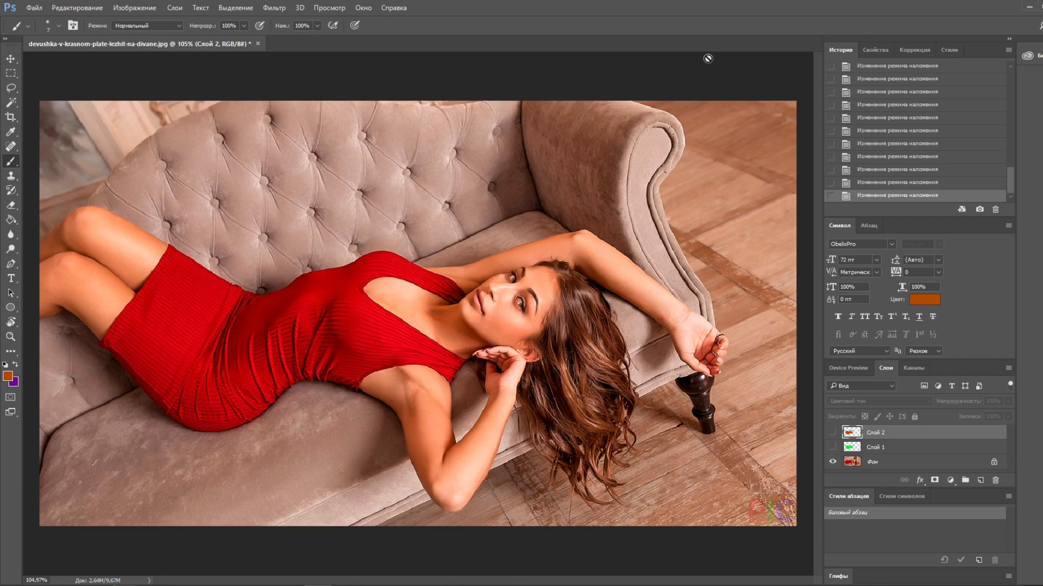